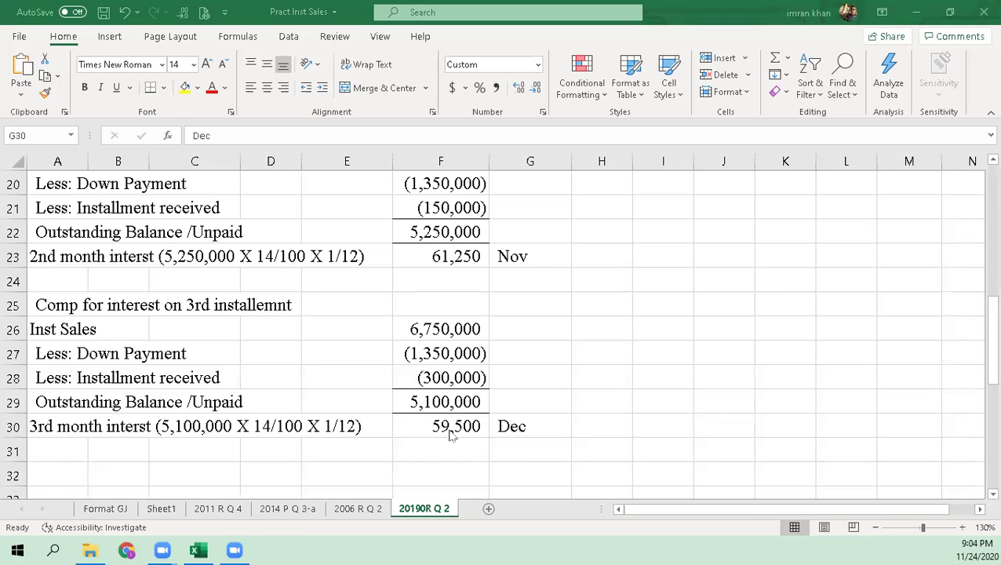
Review the interest computations for the 1st, 2nd and 3rd installments and their month labels
{"action": "key", "text": "alt+Tab"}
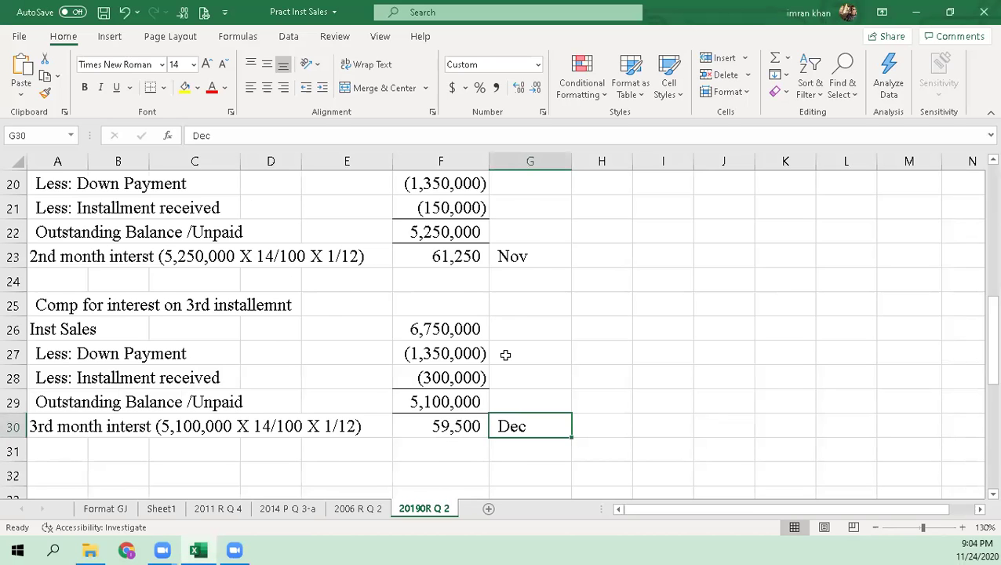
{"action": "scroll", "coordinate": [505, 355], "scroll_direction": "up", "scroll_amount": 3}
{"action": "left_click", "coordinate": [518, 306]}
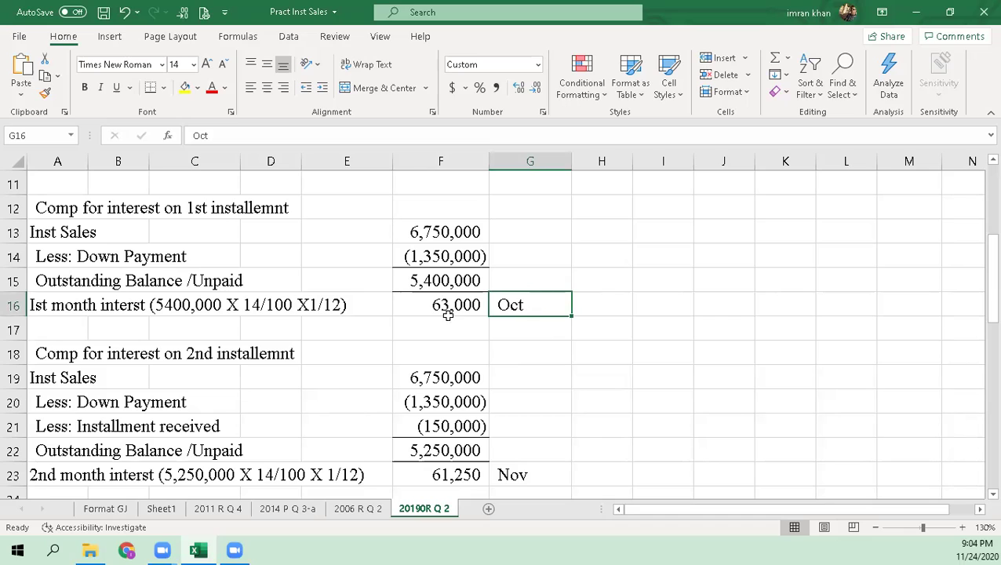
{"action": "scroll", "coordinate": [444, 368], "scroll_direction": "up", "scroll_amount": 2}
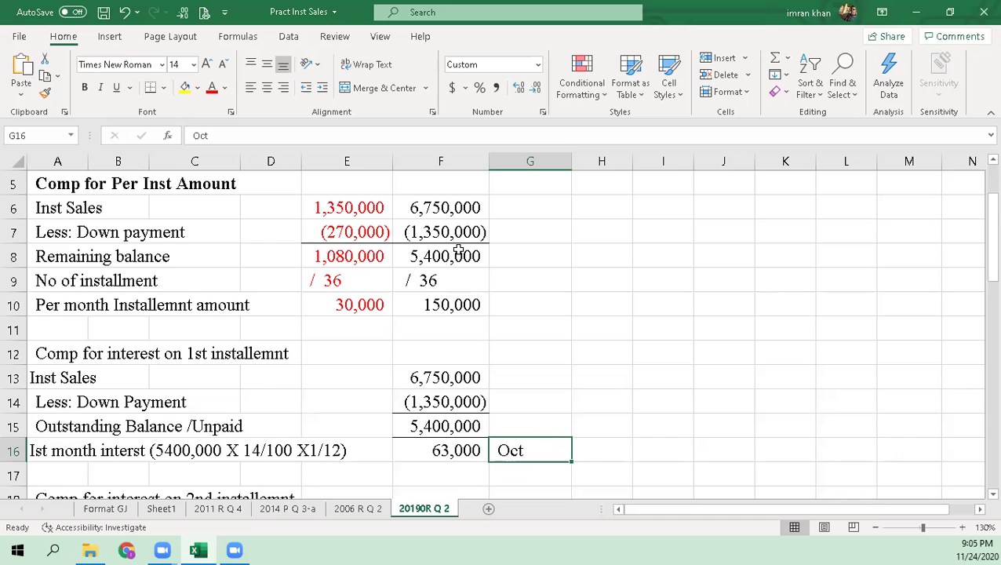
{"action": "scroll", "coordinate": [459, 251], "scroll_direction": "down", "scroll_amount": 2}
{"action": "left_click", "coordinate": [507, 475]}
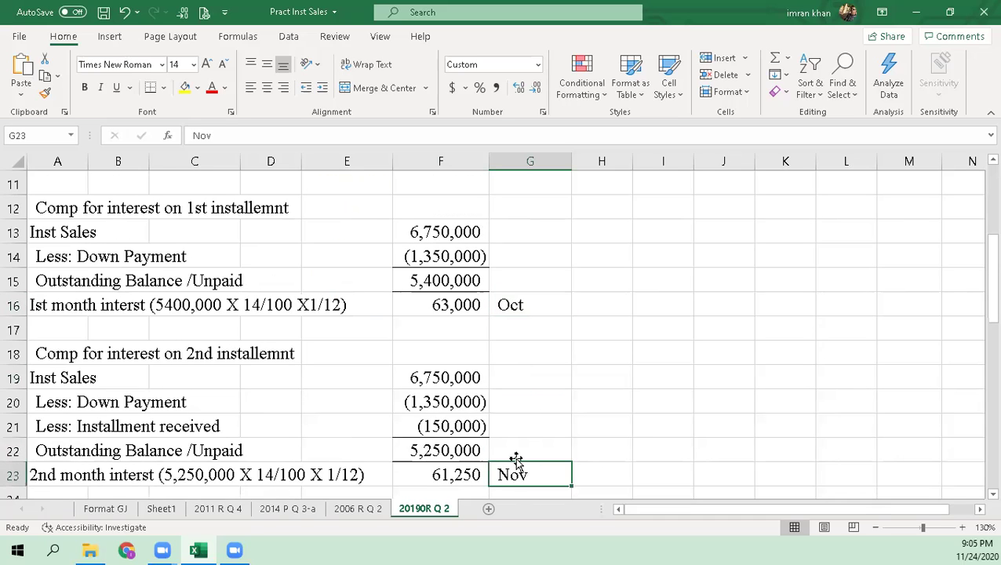
{"action": "scroll", "coordinate": [518, 416], "scroll_direction": "down", "scroll_amount": 4}
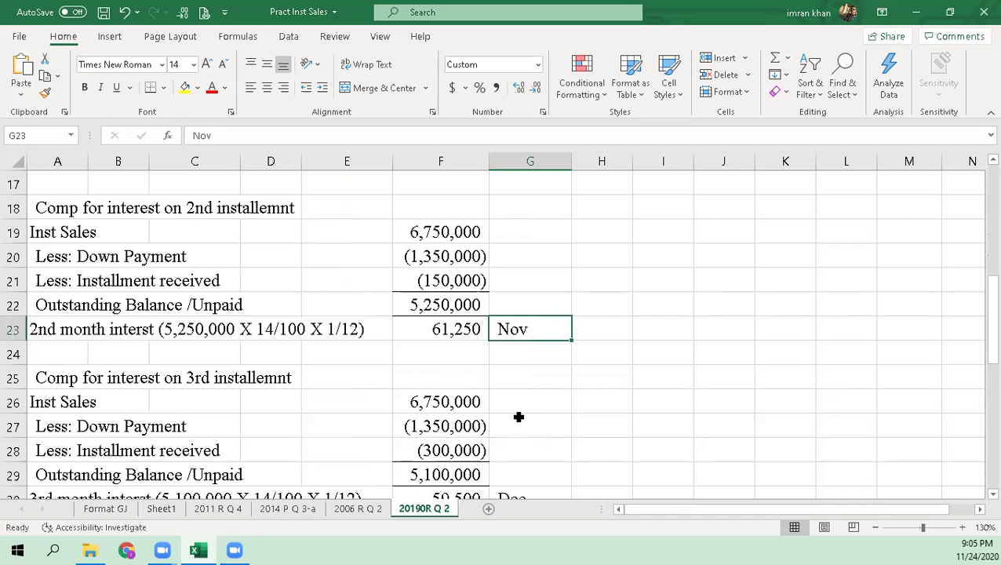
{"action": "left_click", "coordinate": [523, 350]}
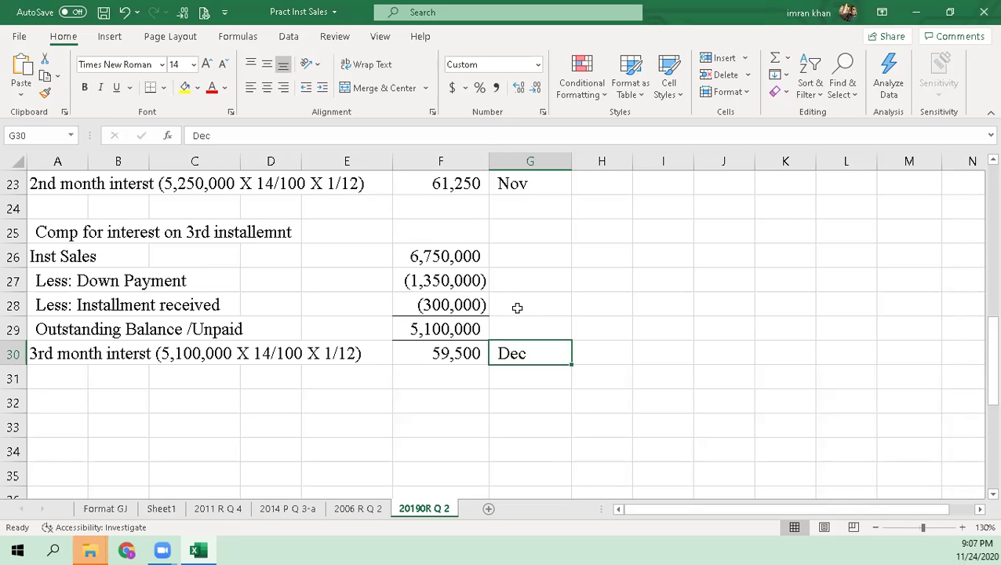
Copy the 3rd installment interest computation in A25:G30 and paste it below, starting at A32
{"action": "key", "text": "Down"}
{"action": "key", "text": "Down"}
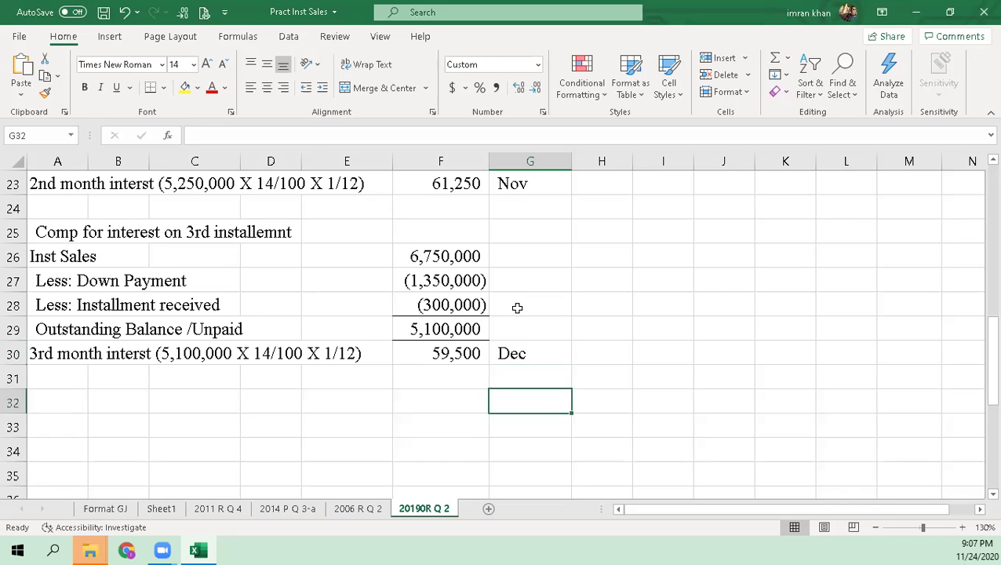
{"action": "key", "text": "Left"}
{"action": "key", "text": "Left"}
{"action": "key", "text": "Left"}
{"action": "key", "text": "Left"}
{"action": "key", "text": "Left"}
{"action": "key", "text": "Left"}
{"action": "key", "text": "Up"}
{"action": "key", "text": "Up"}
{"action": "key", "text": "Up"}
{"action": "key", "text": "Up"}
{"action": "key", "text": "Up"}
{"action": "key", "text": "Up"}
{"action": "key", "text": "Up"}
{"action": "key", "text": "Up"}
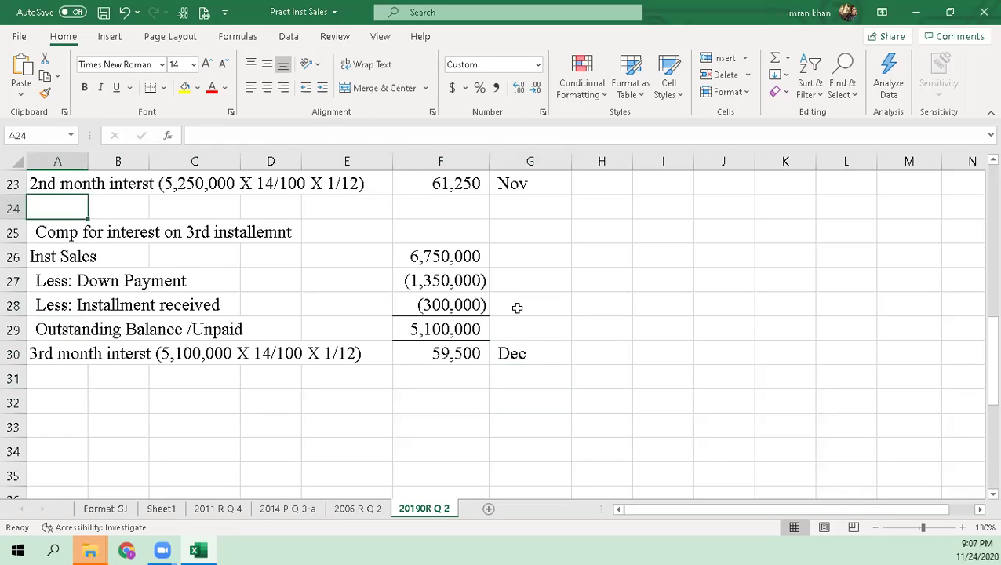
{"action": "key", "text": "Down"}
{"action": "key", "text": "shift+Down"}
{"action": "key", "text": "shift+Down"}
{"action": "key", "text": "shift+Down"}
{"action": "key", "text": "shift+Down"}
{"action": "key", "text": "shift+Down"}
{"action": "key", "text": "shift+Right"}
{"action": "key", "text": "shift+Right"}
{"action": "key", "text": "shift+Right"}
{"action": "key", "text": "shift+Right"}
{"action": "key", "text": "shift+Right"}
{"action": "key", "text": "shift+Right"}
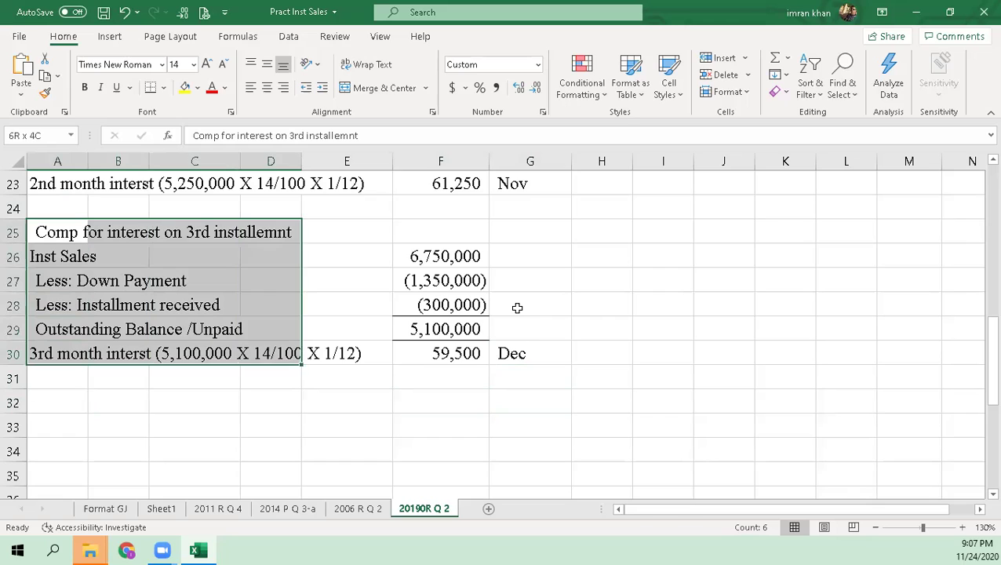
{"action": "key", "text": "shift+Left"}
{"action": "key", "text": "shift+Right"}
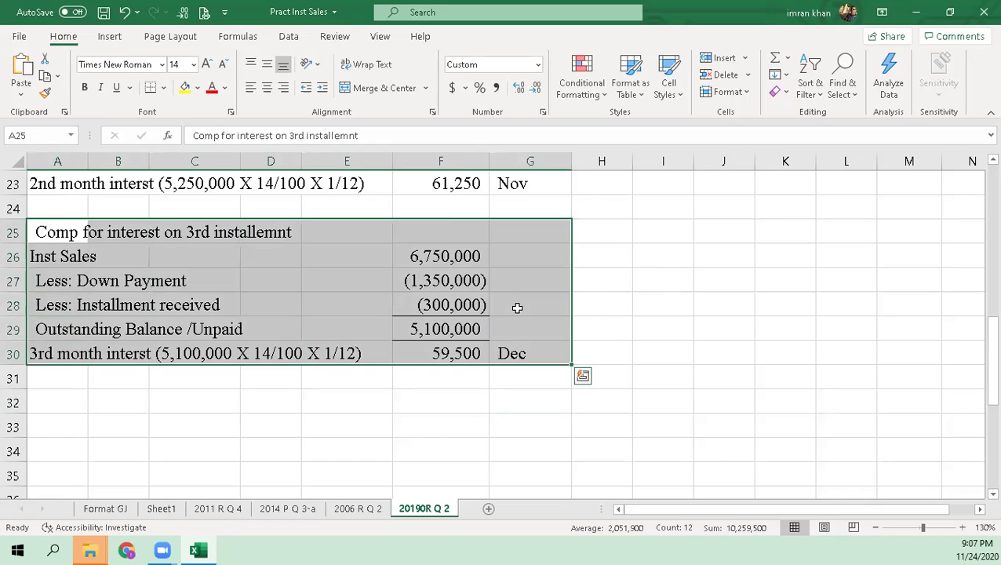
{"action": "key", "text": "ctrl+c"}
{"action": "key", "text": "Down"}
{"action": "key", "text": "Down"}
{"action": "key", "text": "Down"}
{"action": "key", "text": "Down"}
{"action": "key", "text": "Down"}
{"action": "key", "text": "Down"}
{"action": "key", "text": "Down"}
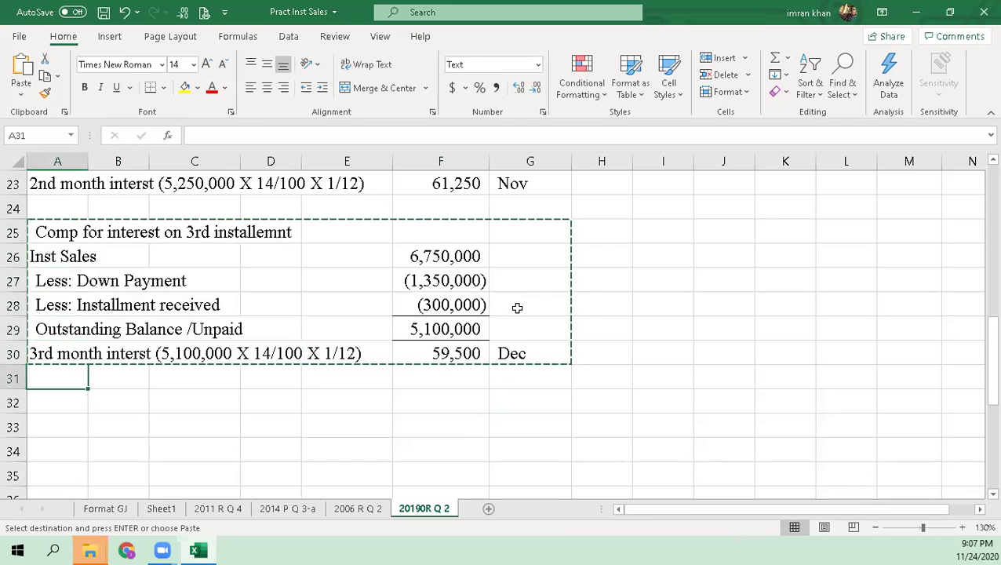
{"action": "key", "text": "Return"}
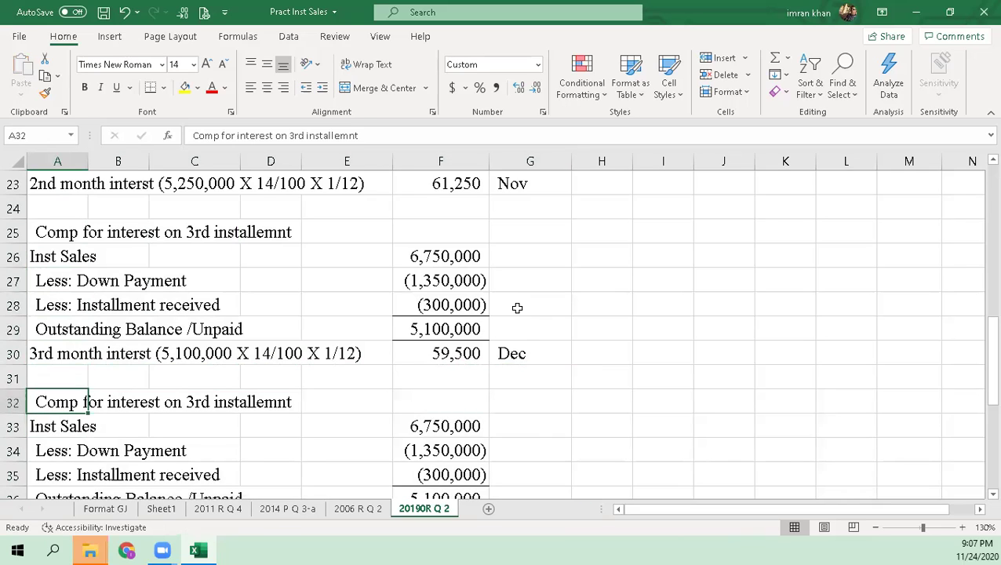
Change the copied block's heading in A32 to "Comp for interest on 4th installemnt"
{"action": "key", "text": "F2"}
{"action": "key", "text": "Left"}
{"action": "key", "text": "Left"}
{"action": "key", "text": "Left"}
{"action": "key", "text": "Left"}
{"action": "key", "text": "Left"}
{"action": "key", "text": "Left"}
{"action": "key", "text": "Left"}
{"action": "key", "text": "Left"}
{"action": "key", "text": "Left"}
{"action": "key", "text": "Left"}
{"action": "key", "text": "Left"}
{"action": "key", "text": "Left"}
{"action": "key", "text": "Left"}
{"action": "key", "text": "Left"}
{"action": "key", "text": "Left"}
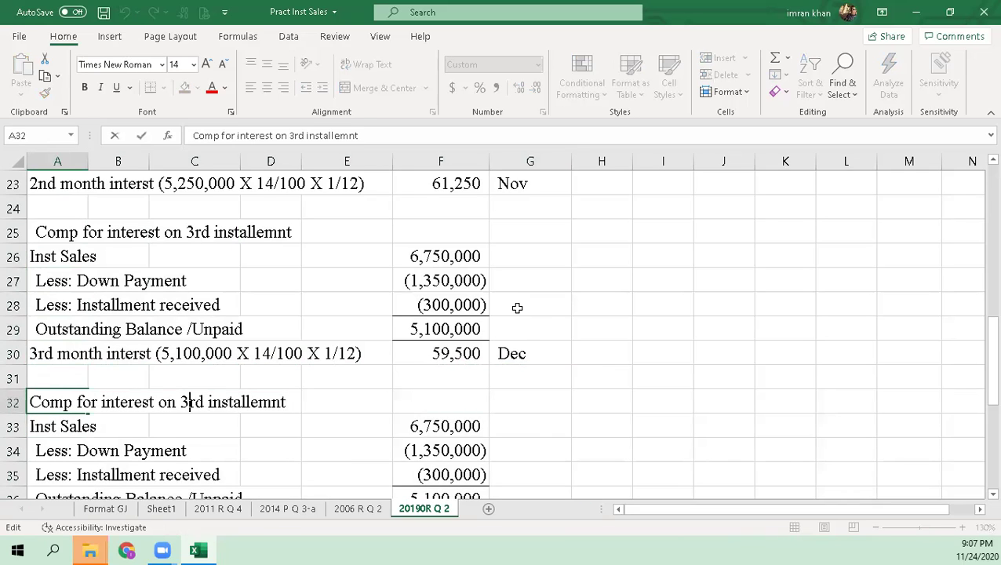
{"action": "key", "text": "Delete"}
{"action": "key", "text": "Delete"}
{"action": "key", "text": "Delete"}
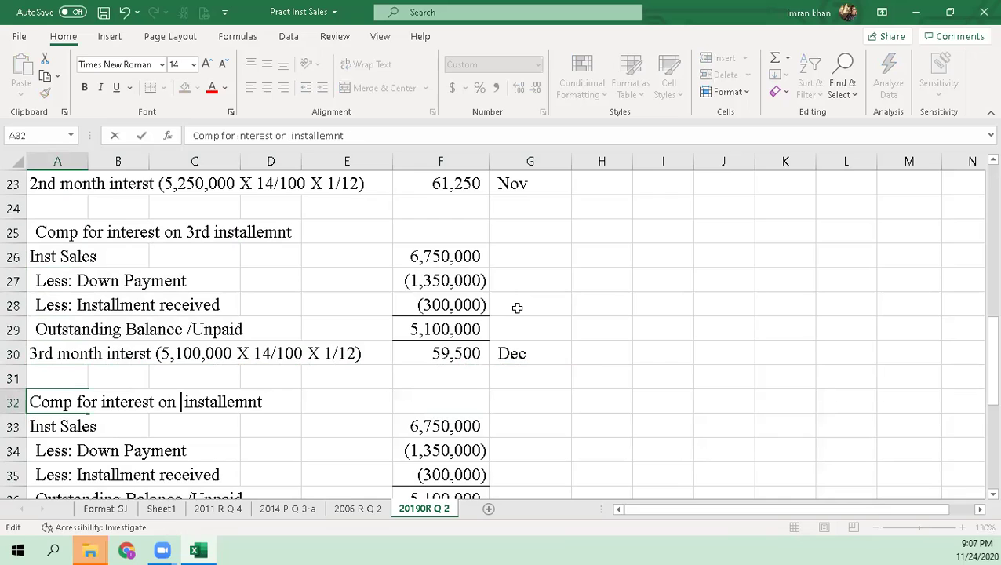
{"action": "type", "text": "4th"}
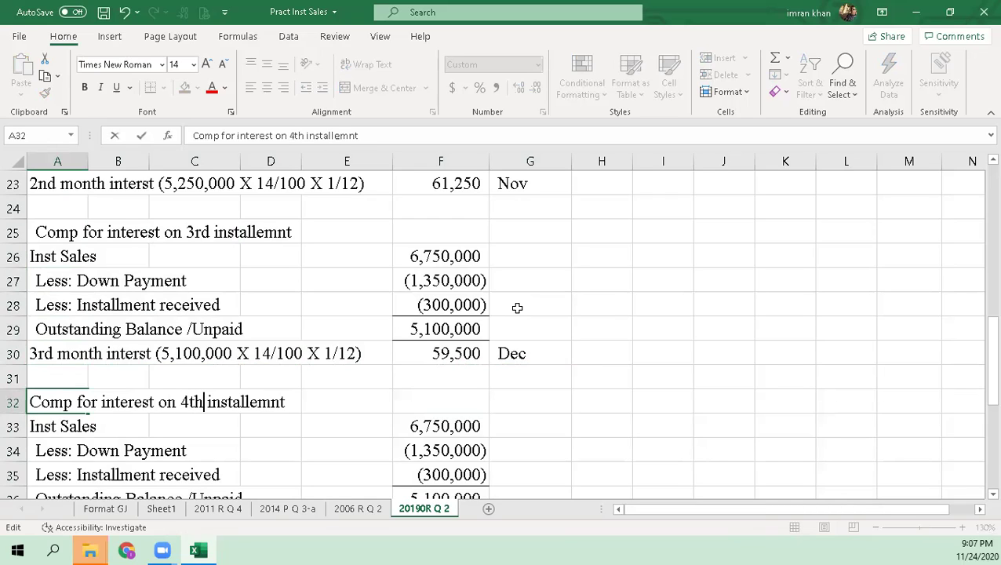
{"action": "key", "text": "Return"}
{"action": "key", "text": "Down"}
{"action": "key", "text": "Down"}
{"action": "key", "text": "Down"}
{"action": "key", "text": "Down"}
{"action": "key", "text": "Up"}
{"action": "key", "text": "Up"}
{"action": "key", "text": "Up"}
{"action": "key", "text": "Up"}
{"action": "key", "text": "Down"}
{"action": "key", "text": "Down"}
{"action": "key", "text": "Down"}
{"action": "key", "text": "Up"}
{"action": "key", "text": "Up"}
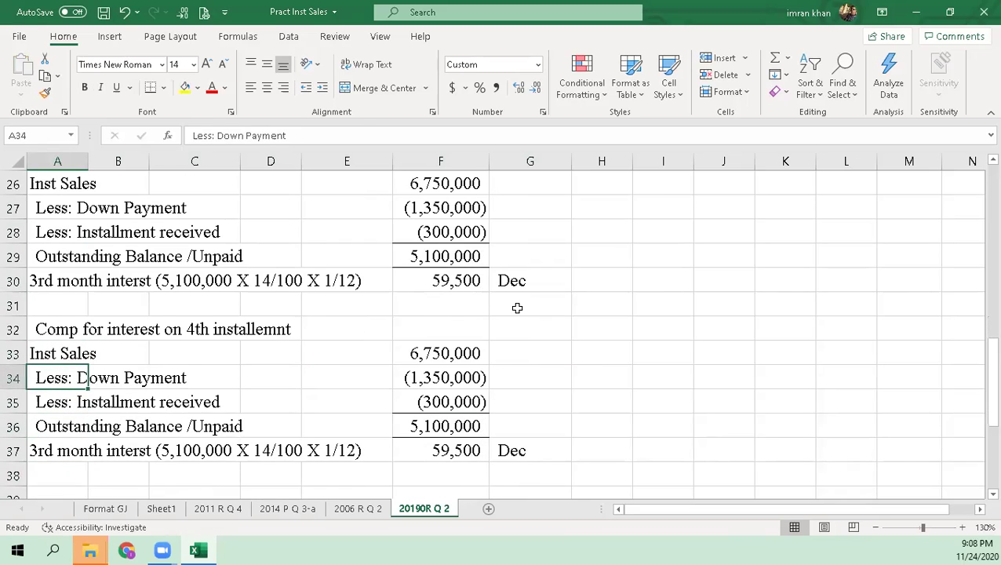
{"action": "key", "text": "Up"}
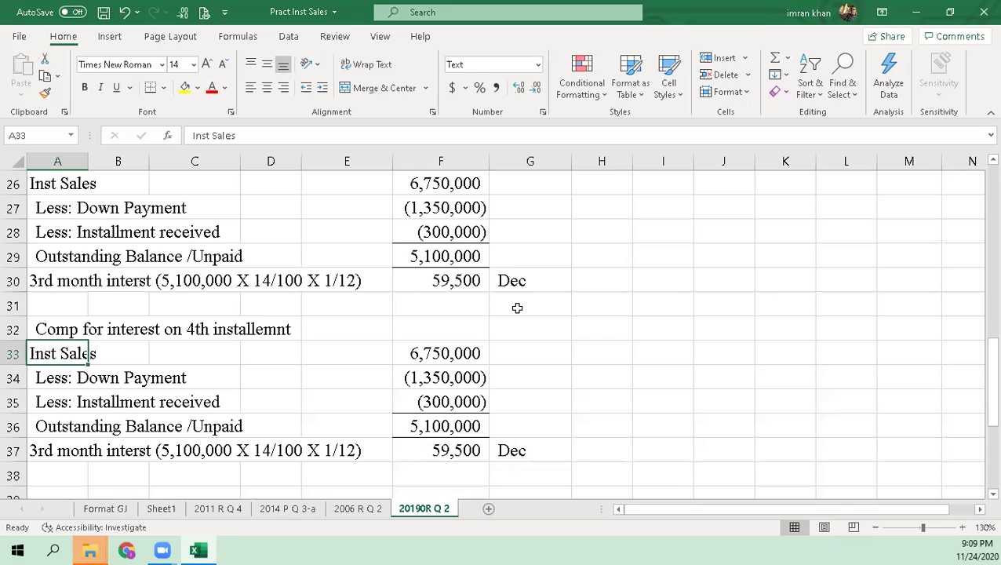
Set the installment received in F35 of the 4th installment block to the formula =-150000*3
{"action": "key", "text": "Down"}
{"action": "key", "text": "Down"}
{"action": "key", "text": "Right"}
{"action": "key", "text": "Right"}
{"action": "key", "text": "Right"}
{"action": "key", "text": "Right"}
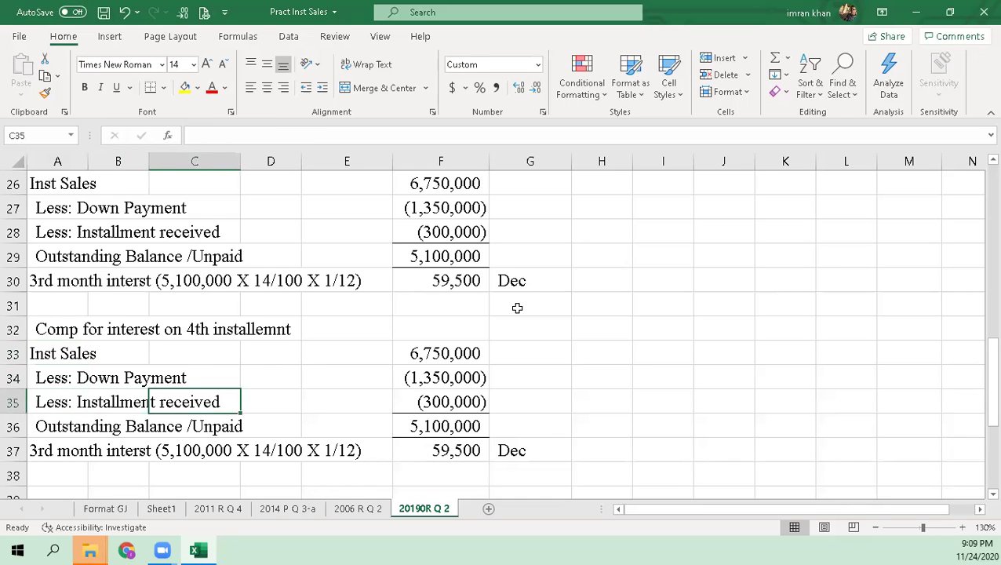
{"action": "key", "text": "Right"}
{"action": "key", "text": "Up"}
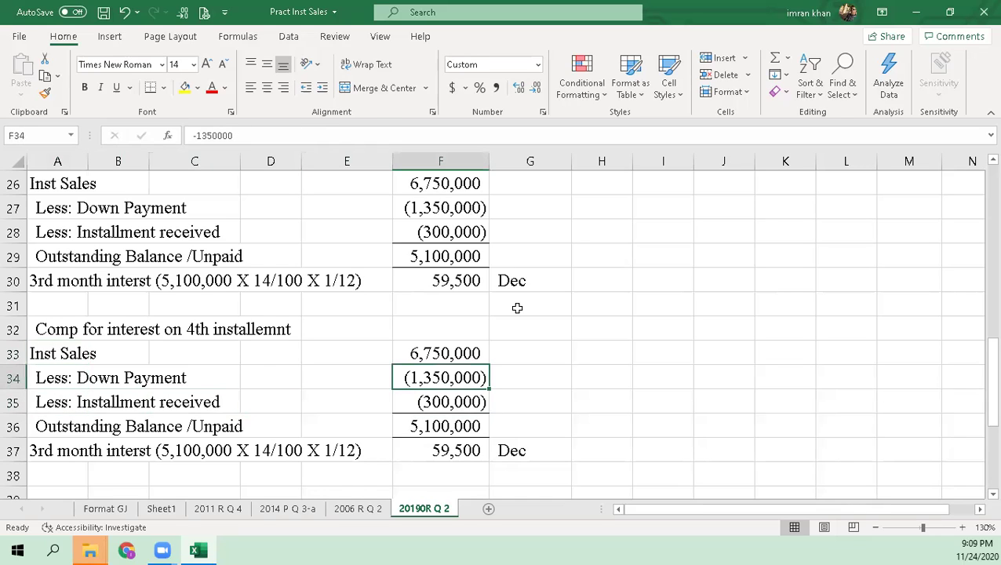
{"action": "key", "text": "Down"}
{"action": "key", "text": "F2"}
{"action": "key", "text": "BackSpace"}
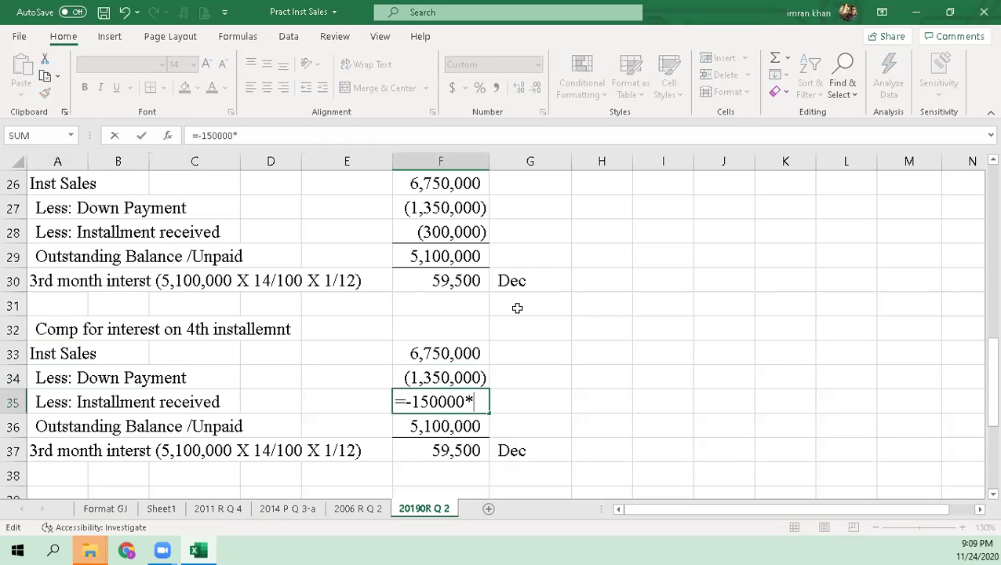
{"action": "type", "text": "3"}
{"action": "key", "text": "Return"}
{"action": "key", "text": "Up"}
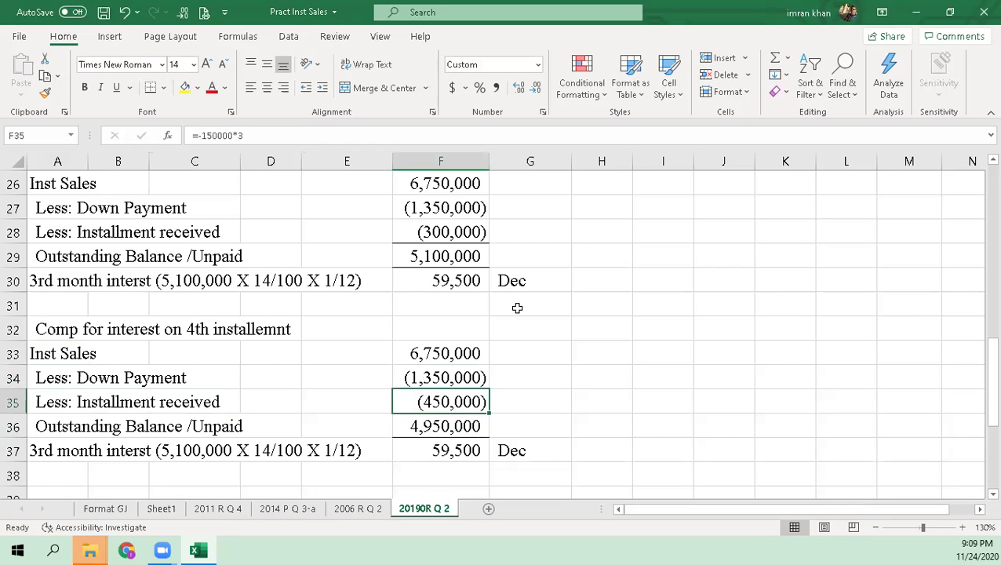
Check the outstanding balance formula in F36 of the 4th installment block
{"action": "key", "text": "Down"}
{"action": "key", "text": "Left"}
{"action": "key", "text": "Left"}
{"action": "key", "text": "Left"}
{"action": "key", "text": "Right"}
{"action": "key", "text": "Right"}
{"action": "key", "text": "Right"}
{"action": "key", "text": "Right"}
{"action": "key", "text": "F2"}
{"action": "key", "text": "Return"}
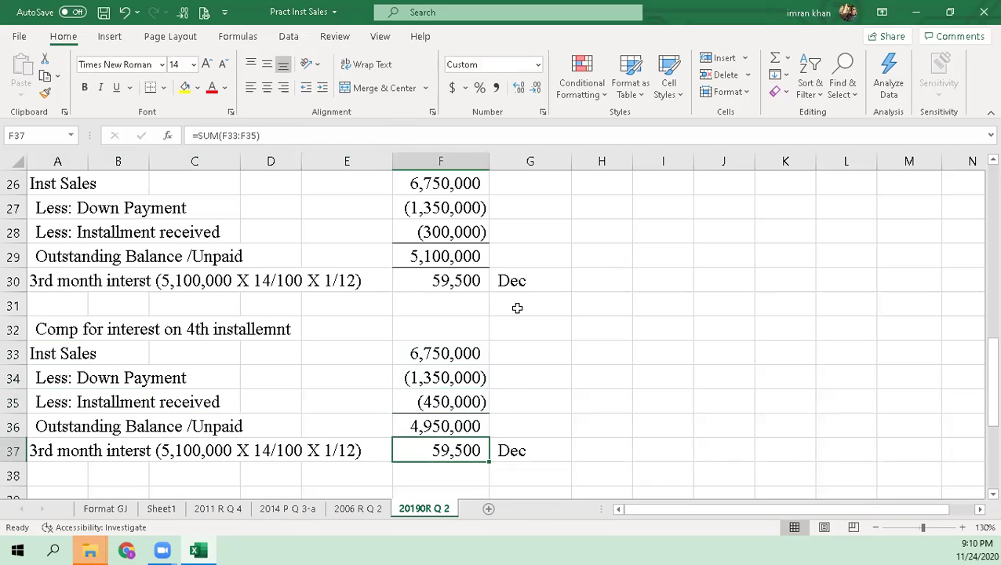
Edit the interest label in A37 to read "4th month interst (4,950,000 X 14/100 X 1/12)"
{"action": "key", "text": "Left"}
{"action": "key", "text": "Left"}
{"action": "key", "text": "Left"}
{"action": "key", "text": "Left"}
{"action": "key", "text": "Left"}
{"action": "key", "text": "F2"}
{"action": "key", "text": "Left"}
{"action": "key", "text": "ctrl+Left"}
{"action": "key", "text": "ctrl+Left"}
{"action": "key", "text": "ctrl+Left"}
{"action": "key", "text": "ctrl+Left"}
{"action": "key", "text": "ctrl+Left"}
{"action": "key", "text": "ctrl+Left"}
{"action": "key", "text": "ctrl+Left"}
{"action": "key", "text": "Delete"}
{"action": "key", "text": "Delete"}
{"action": "key", "text": "Delete"}
{"action": "type", "text": "4th"}
{"action": "key", "text": "ctrl+Right"}
{"action": "key", "text": "ctrl+Right"}
{"action": "key", "text": "Right"}
{"action": "key", "text": "Right"}
{"action": "key", "text": "Right"}
{"action": "key", "text": "Right"}
{"action": "key", "text": "ctrl+Right"}
{"action": "key", "text": "Delete"}
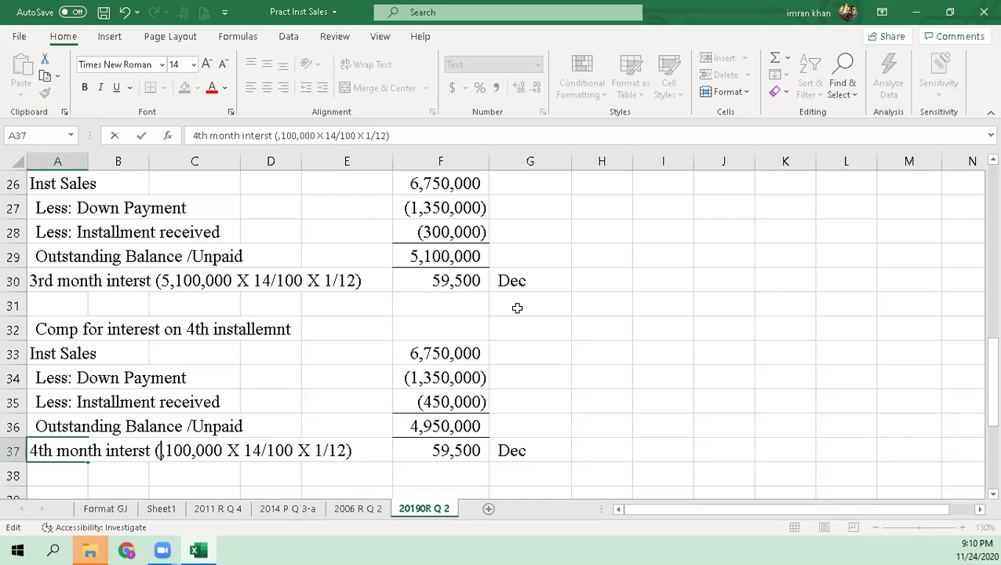
{"action": "type", "text": "4"}
{"action": "key", "text": "Right"}
{"action": "key", "text": "Delete"}
{"action": "key", "text": "Delete"}
{"action": "type", "text": "95"}
{"action": "key", "text": "Right"}
{"action": "key", "text": "Right"}
{"action": "key", "text": "Right"}
{"action": "key", "text": "Right"}
{"action": "key", "text": "Right"}
{"action": "key", "text": "Return"}
Enter 57,750 as the 4th month interest amount in F37
{"action": "key", "text": "Right"}
{"action": "key", "text": "Right"}
{"action": "key", "text": "Right"}
{"action": "key", "text": "Right"}
{"action": "key", "text": "Right"}
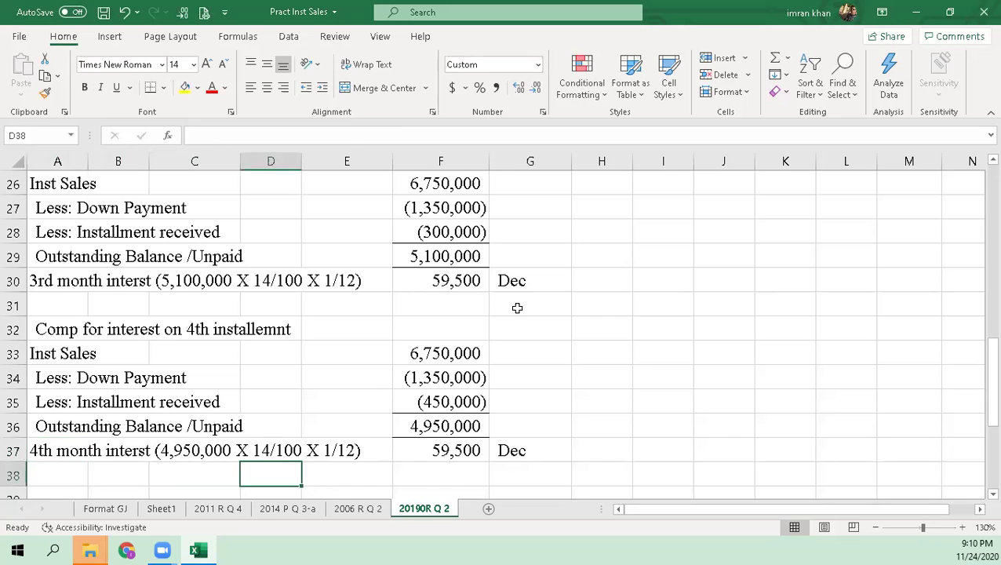
{"action": "key", "text": "Up"}
{"action": "type", "text": "57"}
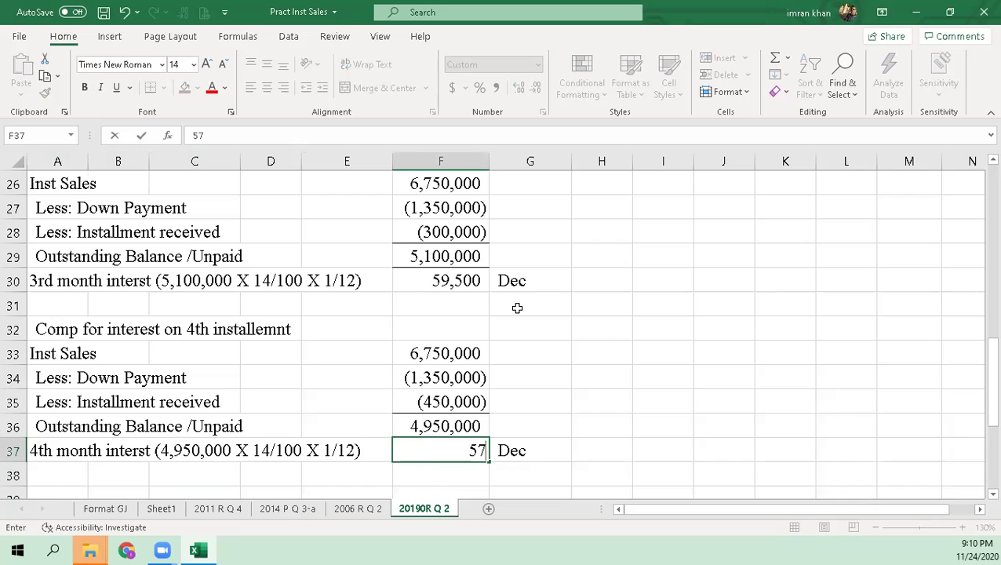
{"action": "type", "text": ",750"}
{"action": "key", "text": "Return"}
Change the month label beside the 4th month interest in G37 to Jan
{"action": "key", "text": "Right"}
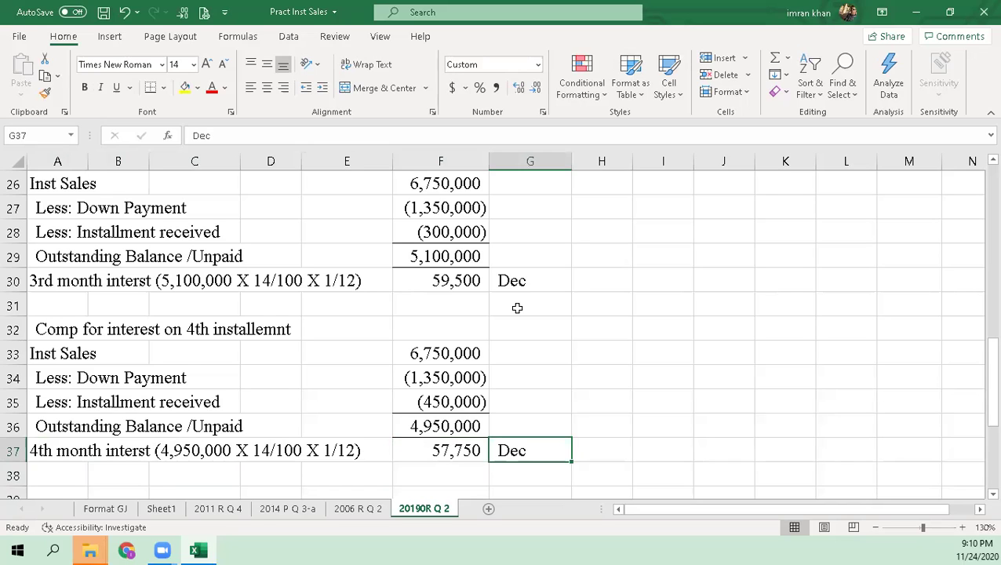
{"action": "type", "text": "Jan"}
{"action": "key", "text": "Return"}
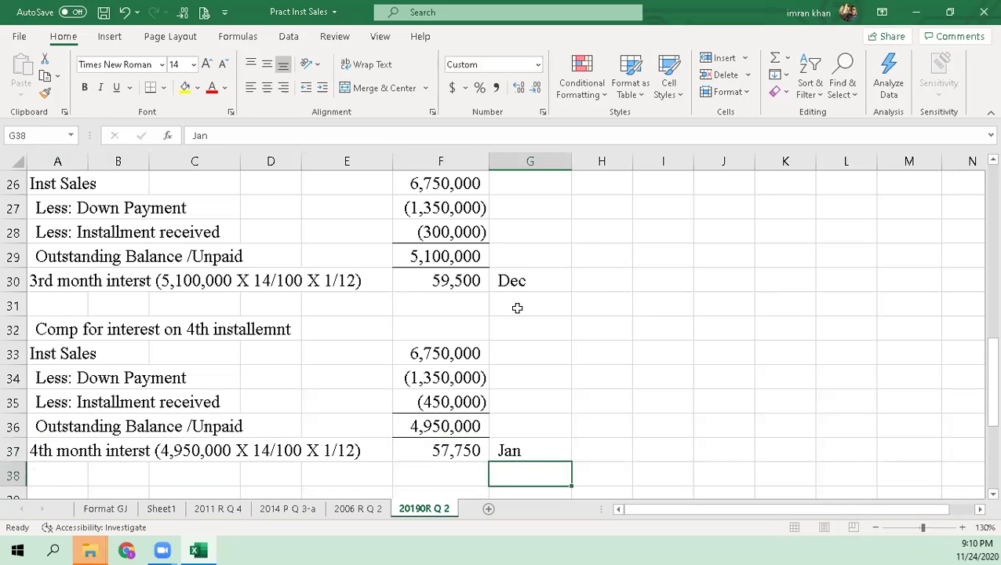
{"action": "key", "text": "Up"}
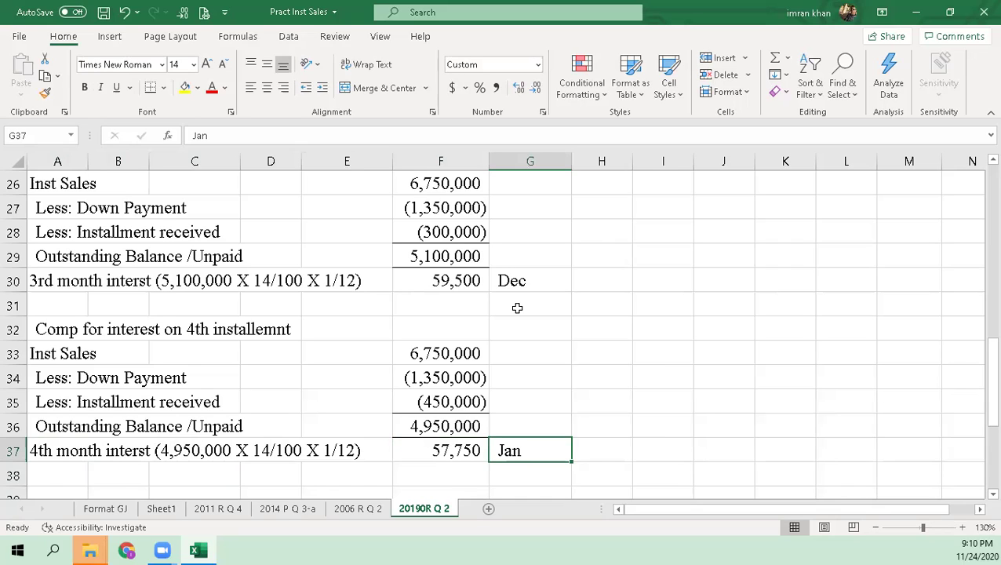
{"action": "key", "text": "Up"}
{"action": "key", "text": "Up"}
{"action": "key", "text": "Up"}
{"action": "key", "text": "Up"}
{"action": "key", "text": "Up"}
{"action": "key", "text": "Up"}
{"action": "key", "text": "Up"}
{"action": "key", "text": "Up"}
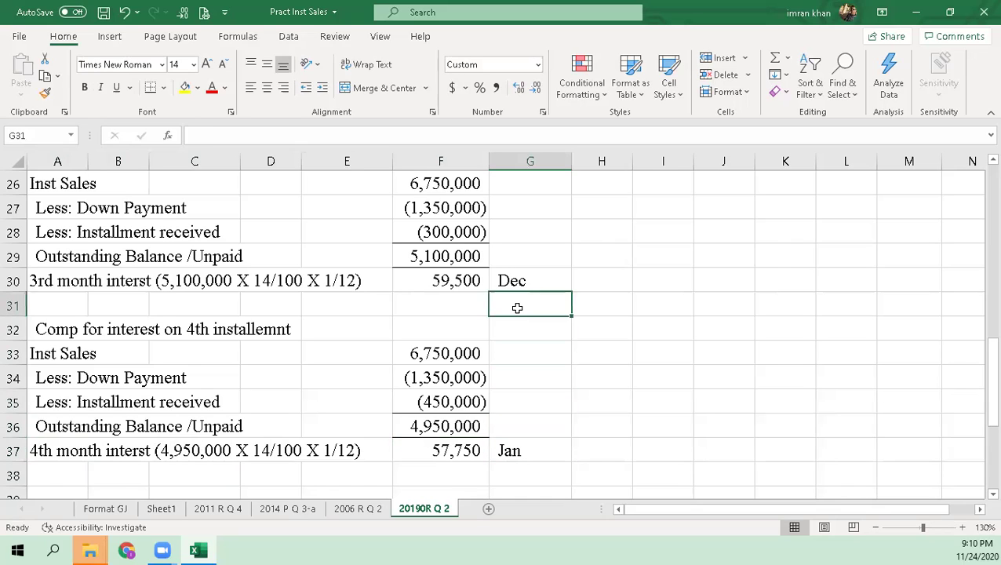
{"action": "key", "text": "Down"}
{"action": "key", "text": "Down"}
{"action": "key", "text": "Down"}
{"action": "key", "text": "Down"}
{"action": "key", "text": "Down"}
{"action": "key", "text": "Down"}
{"action": "key", "text": "Down"}
{"action": "key", "text": "Down"}
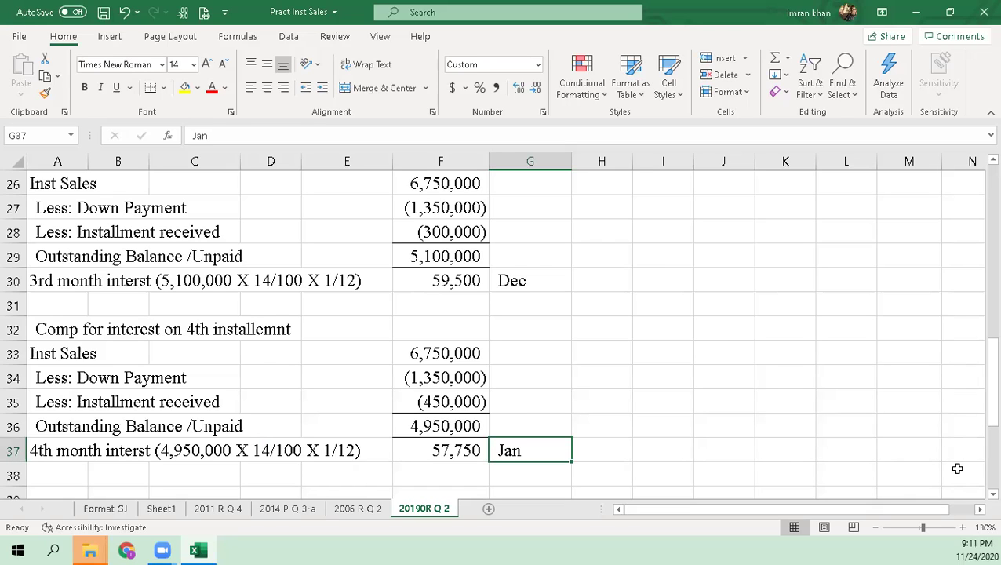
Review the interest computations from the 4th installment back up to the per month installment amount in F10
{"action": "key", "text": "Up"}
{"action": "key", "text": "Up"}
{"action": "key", "text": "Up"}
{"action": "key", "text": "Up"}
{"action": "key", "text": "Up"}
{"action": "key", "text": "Up"}
{"action": "key", "text": "Up"}
{"action": "key", "text": "Up"}
{"action": "key", "text": "Up"}
{"action": "key", "text": "Up"}
{"action": "key", "text": "Up"}
{"action": "key", "text": "Up"}
{"action": "key", "text": "Up"}
{"action": "key", "text": "Up"}
{"action": "key", "text": "Up"}
{"action": "key", "text": "Up"}
{"action": "key", "text": "Up"}
{"action": "key", "text": "Up"}
{"action": "key", "text": "Up"}
{"action": "key", "text": "Up"}
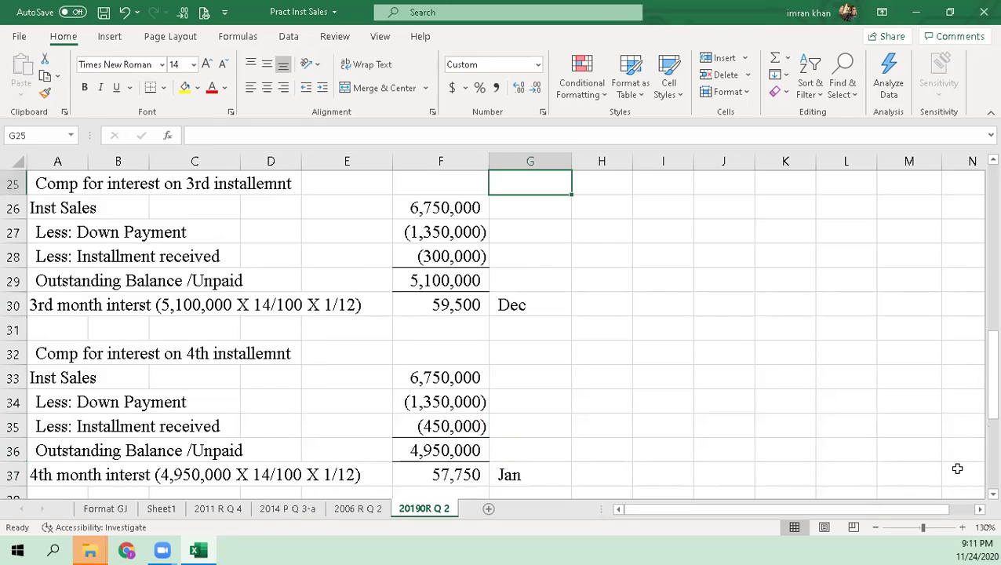
{"action": "key", "text": "Up"}
{"action": "key", "text": "Up"}
{"action": "key", "text": "Up"}
{"action": "key", "text": "Up"}
{"action": "key", "text": "Up"}
{"action": "key", "text": "Up"}
{"action": "key", "text": "Up"}
{"action": "key", "text": "Up"}
{"action": "key", "text": "Up"}
{"action": "key", "text": "Up"}
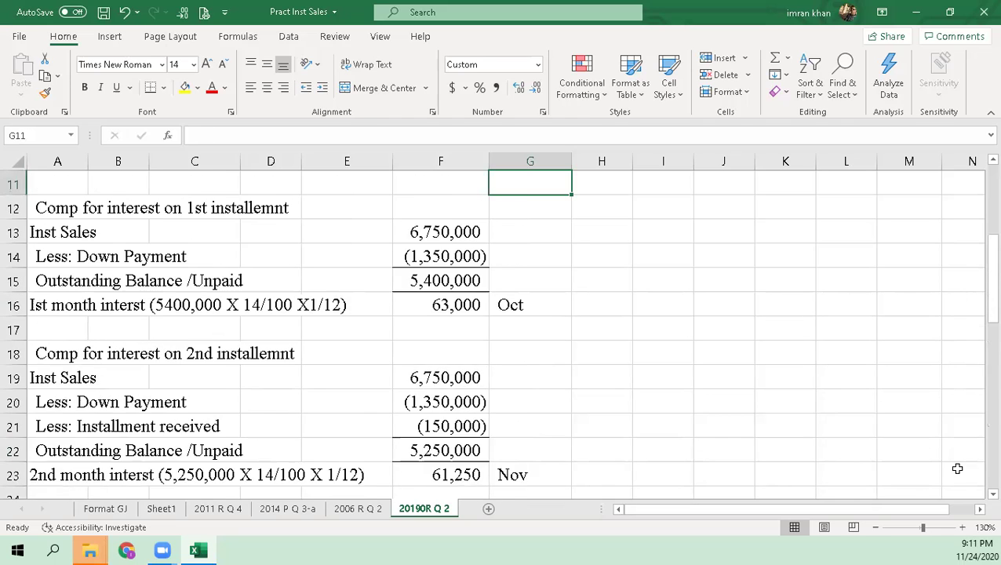
{"action": "key", "text": "Up"}
{"action": "key", "text": "Down"}
{"action": "key", "text": "Down"}
{"action": "key", "text": "Down"}
{"action": "key", "text": "Down"}
{"action": "key", "text": "Down"}
{"action": "key", "text": "Down"}
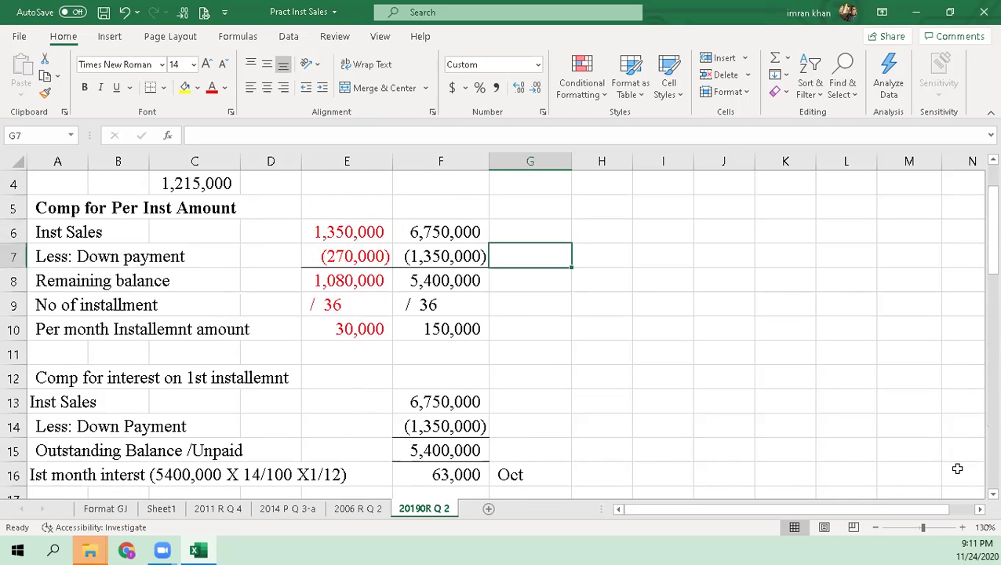
{"action": "key", "text": "Left"}
{"action": "key", "text": "Up"}
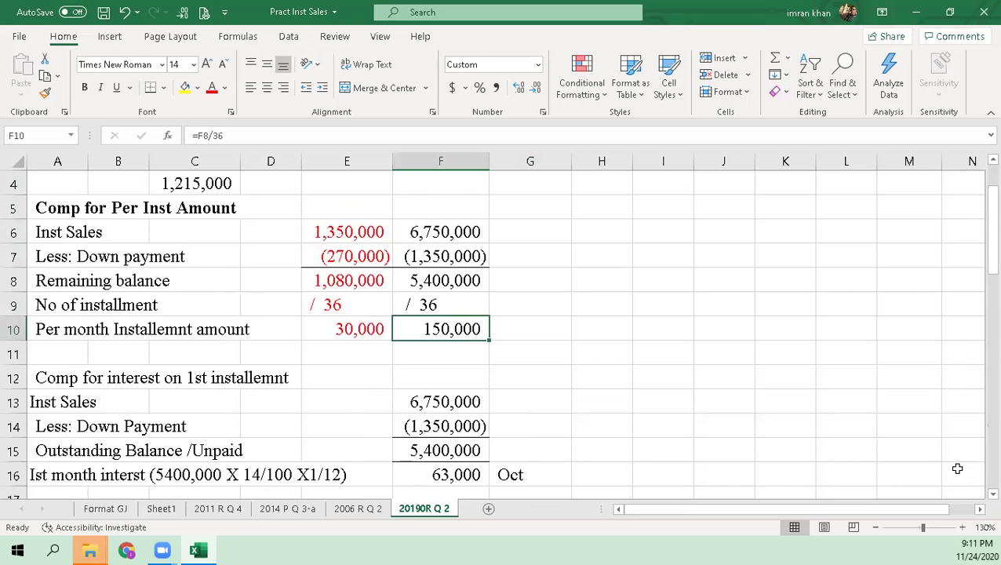
Check the monthly interest amounts for Oct, Nov, Dec and Jan in F16, F23, F30 and F37
{"action": "key", "text": "Down"}
{"action": "key", "text": "Down"}
{"action": "key", "text": "Down"}
{"action": "key", "text": "Down"}
{"action": "key", "text": "Down"}
{"action": "key", "text": "Down"}
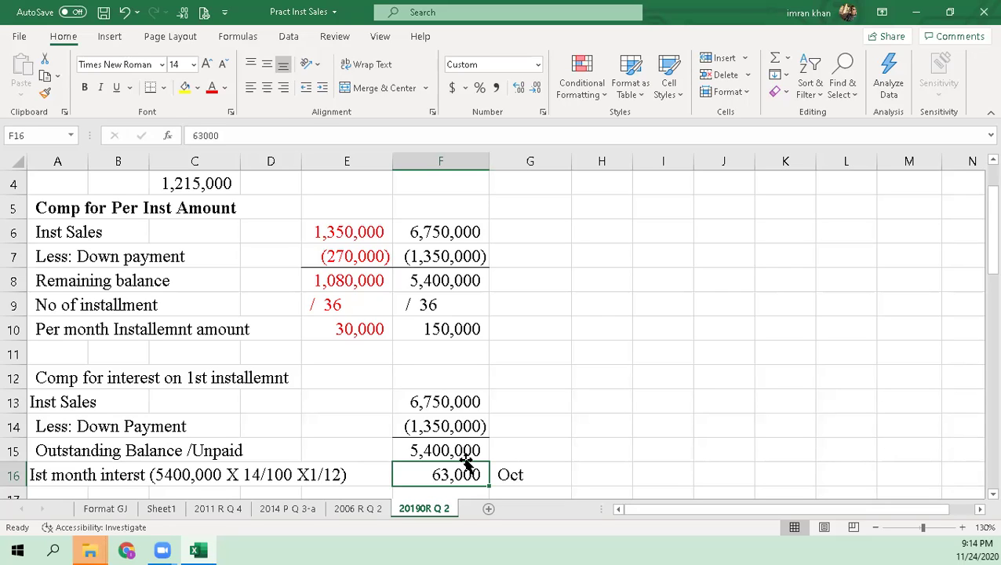
{"action": "scroll", "coordinate": [483, 464], "scroll_direction": "down", "scroll_amount": 3}
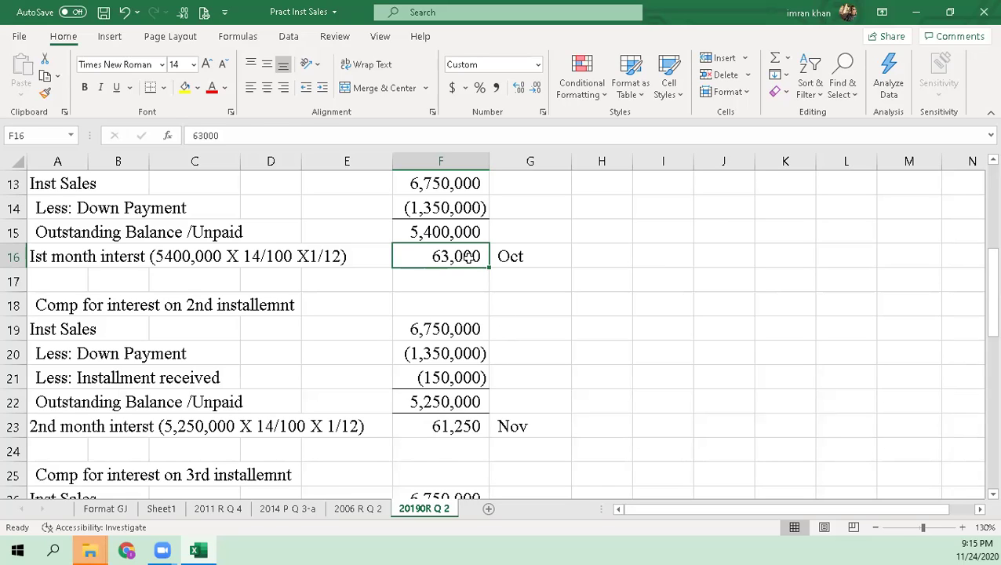
{"action": "left_click", "coordinate": [447, 426]}
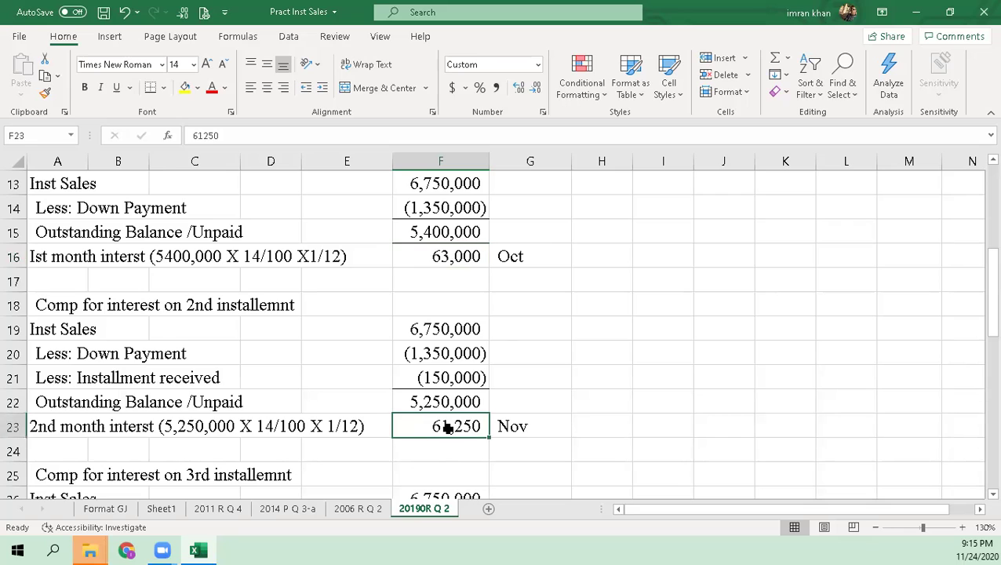
{"action": "scroll", "coordinate": [447, 426], "scroll_direction": "down", "scroll_amount": 1}
{"action": "scroll", "coordinate": [447, 426], "scroll_direction": "down", "scroll_amount": 1}
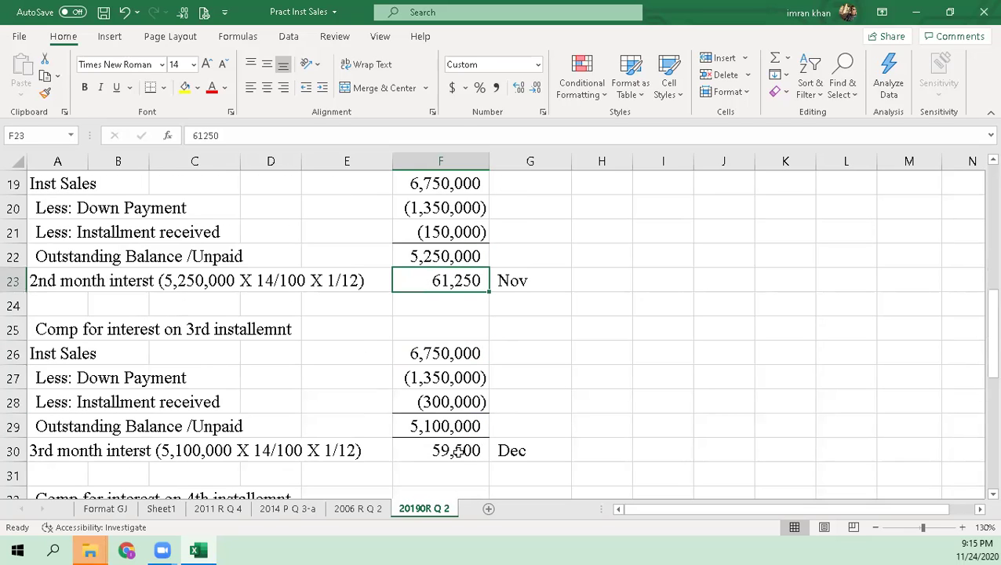
{"action": "left_click", "coordinate": [458, 451]}
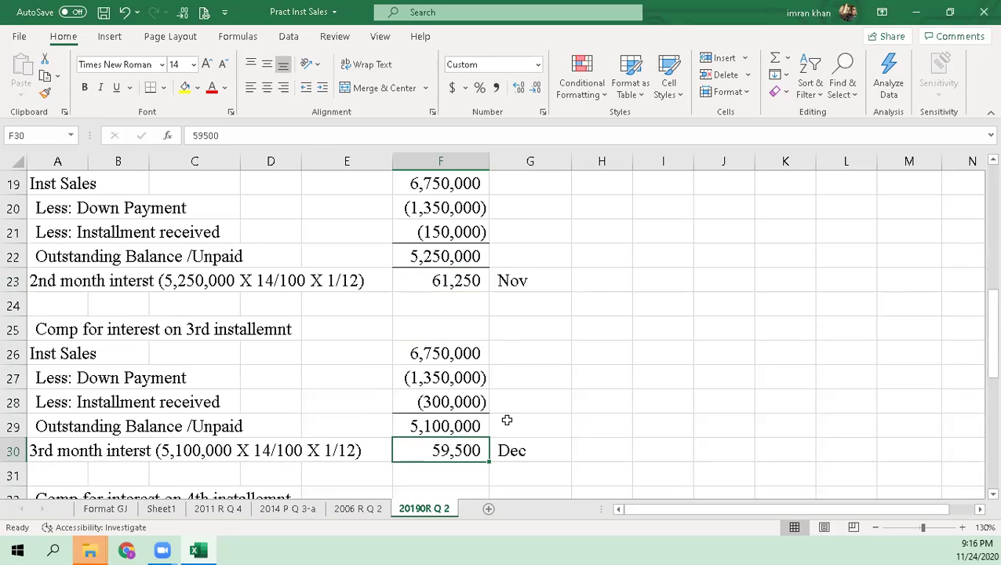
{"action": "scroll", "coordinate": [513, 410], "scroll_direction": "up", "scroll_amount": 3}
{"action": "scroll", "coordinate": [513, 409], "scroll_direction": "down", "scroll_amount": 1}
{"action": "scroll", "coordinate": [514, 409], "scroll_direction": "down", "scroll_amount": 1}
{"action": "scroll", "coordinate": [513, 409], "scroll_direction": "down", "scroll_amount": 1}
{"action": "scroll", "coordinate": [562, 401], "scroll_direction": "down", "scroll_amount": 3}
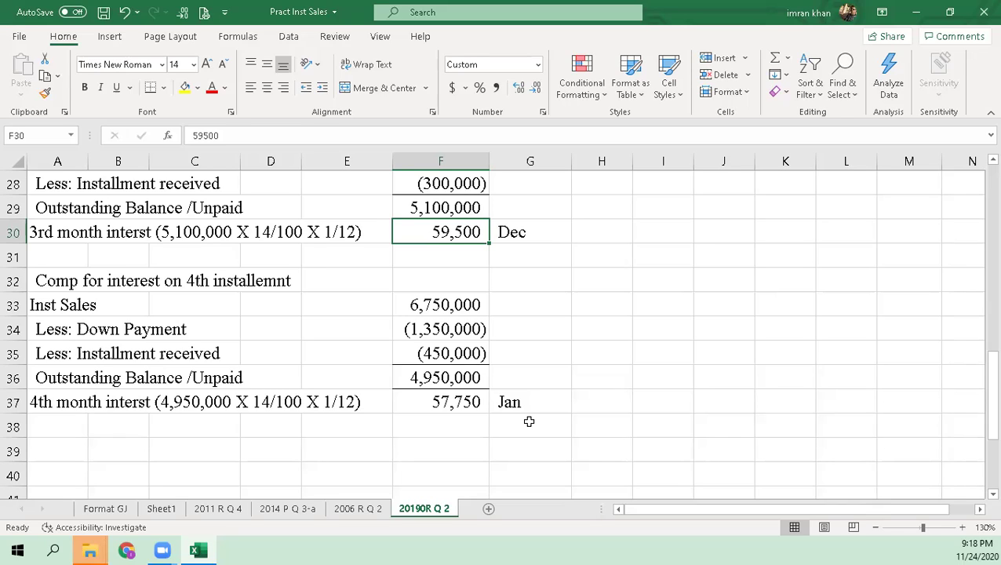
{"action": "left_click", "coordinate": [437, 398]}
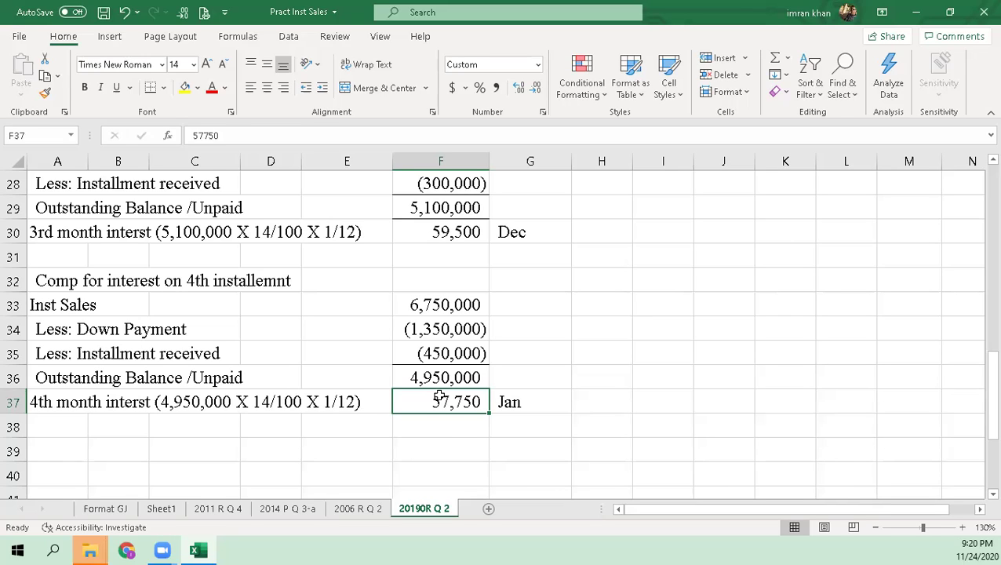
Enter a formula in D4 that subtracts the amount in C4 from the amount in C3
{"action": "scroll", "coordinate": [440, 329], "scroll_direction": "up", "scroll_amount": 8}
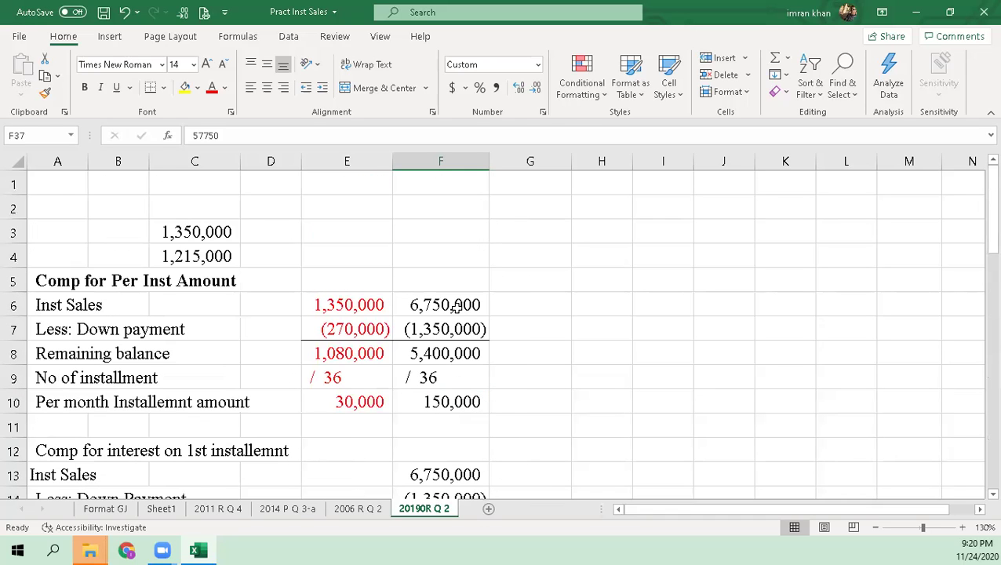
{"action": "left_click", "coordinate": [214, 258]}
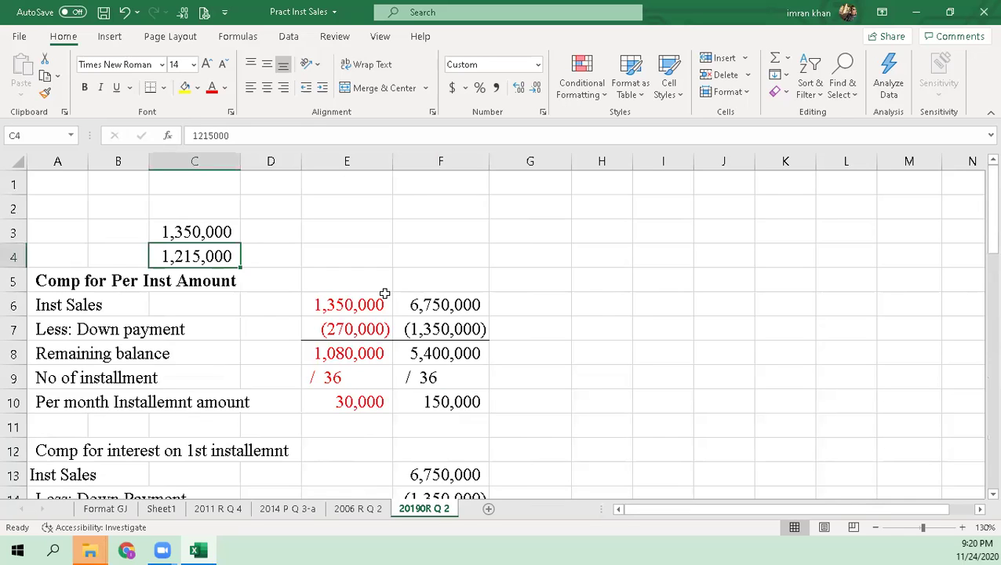
{"action": "key", "text": "Right"}
{"action": "type", "text": "="}
{"action": "key", "text": "Up"}
{"action": "key", "text": "Left"}
{"action": "type", "text": "-"}
{"action": "key", "text": "Down"}
{"action": "key", "text": "Up"}
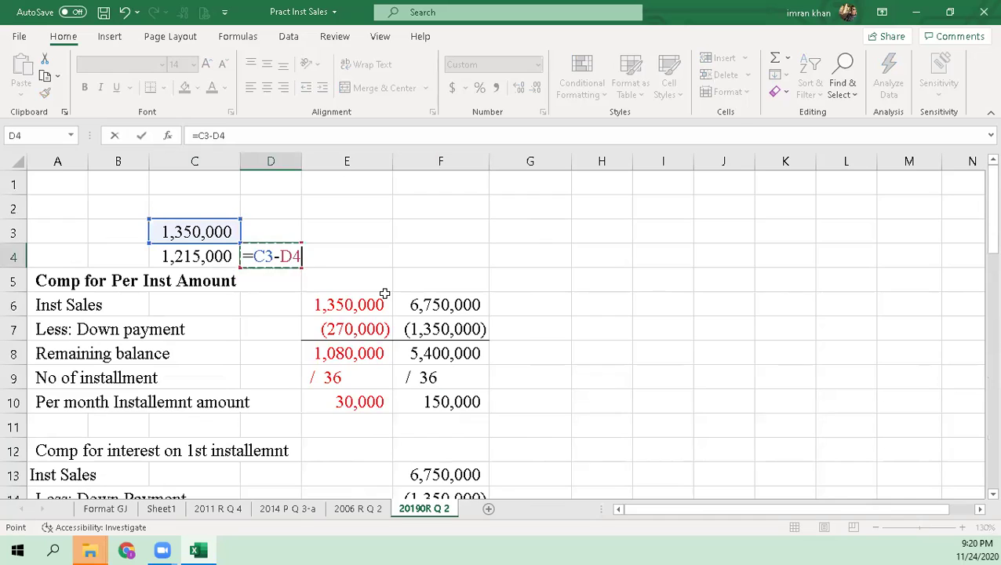
{"action": "key", "text": "Return"}
{"action": "key", "text": "Up"}
Multiply the difference in D4 by 5 with the formula =D4*5 in E4
{"action": "key", "text": "Right"}
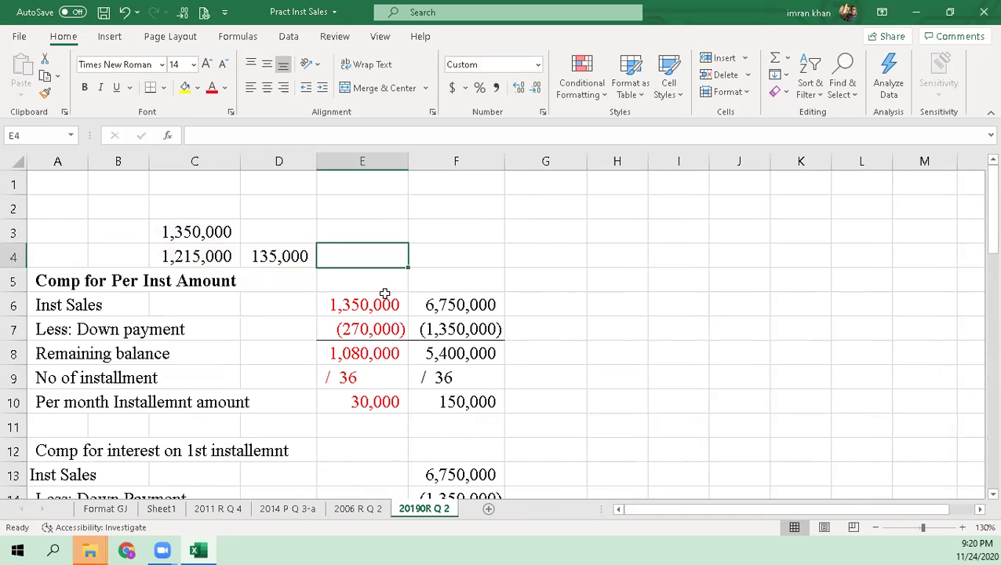
{"action": "type", "text": "="}
{"action": "key", "text": "Left"}
{"action": "type", "text": "*5"}
{"action": "key", "text": "Return"}
{"action": "key", "text": "Up"}
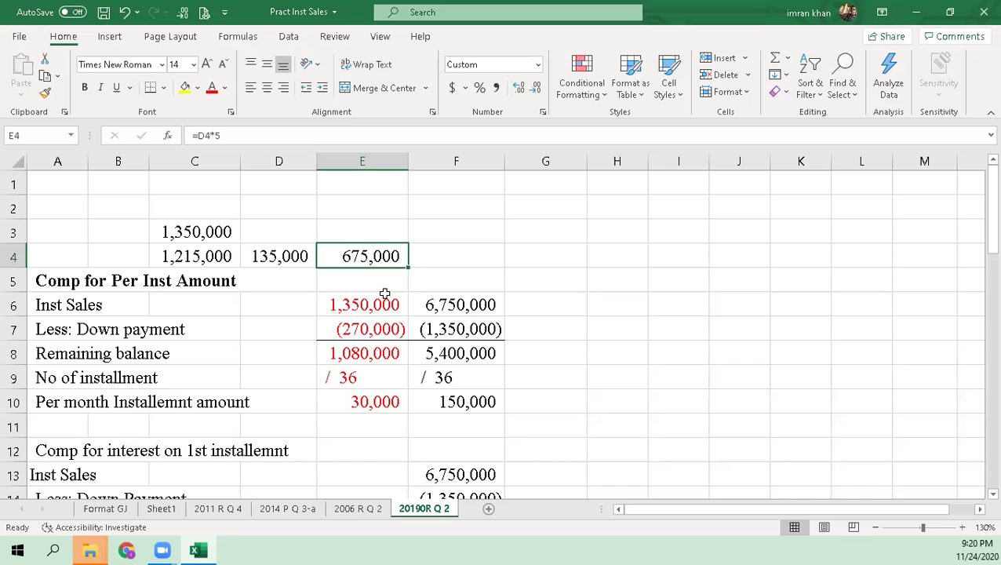
Multiply the 1,215,000 amount by 5 with the formula =C4*5 in F4
{"action": "key", "text": "Left"}
{"action": "key", "text": "Left"}
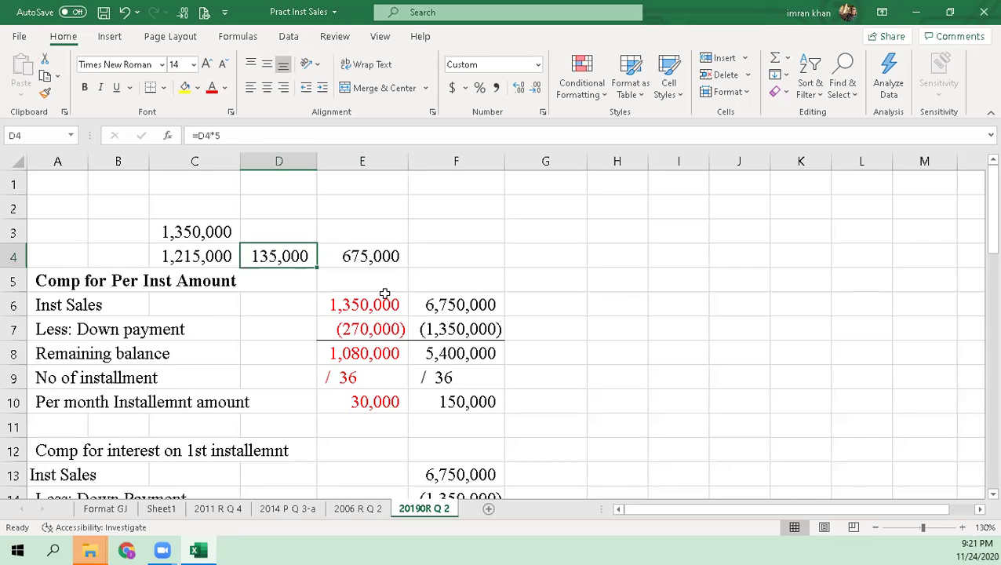
{"action": "key", "text": "Right"}
{"action": "key", "text": "Right"}
{"action": "key", "text": "Right"}
{"action": "type", "text": "="}
{"action": "key", "text": "Left"}
{"action": "key", "text": "Left"}
{"action": "key", "text": "Left"}
{"action": "type", "text": "*"}
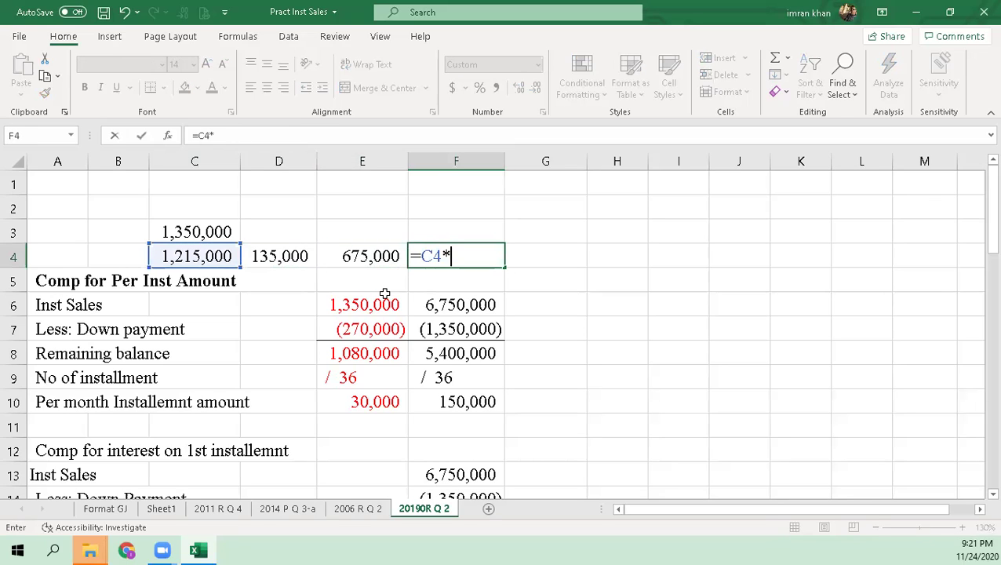
{"action": "type", "text": "5"}
{"action": "key", "text": "Return"}
{"action": "key", "text": "Up"}
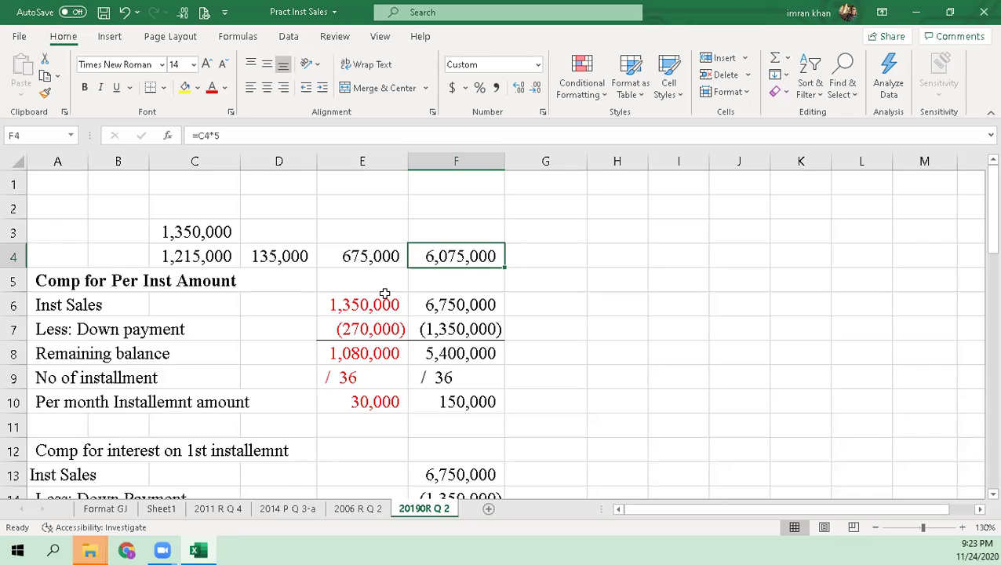
Review the column F figures of the per installment amount computation, including the down payment formula in F7
{"action": "key", "text": "Up"}
{"action": "key", "text": "Up"}
{"action": "key", "text": "Up"}
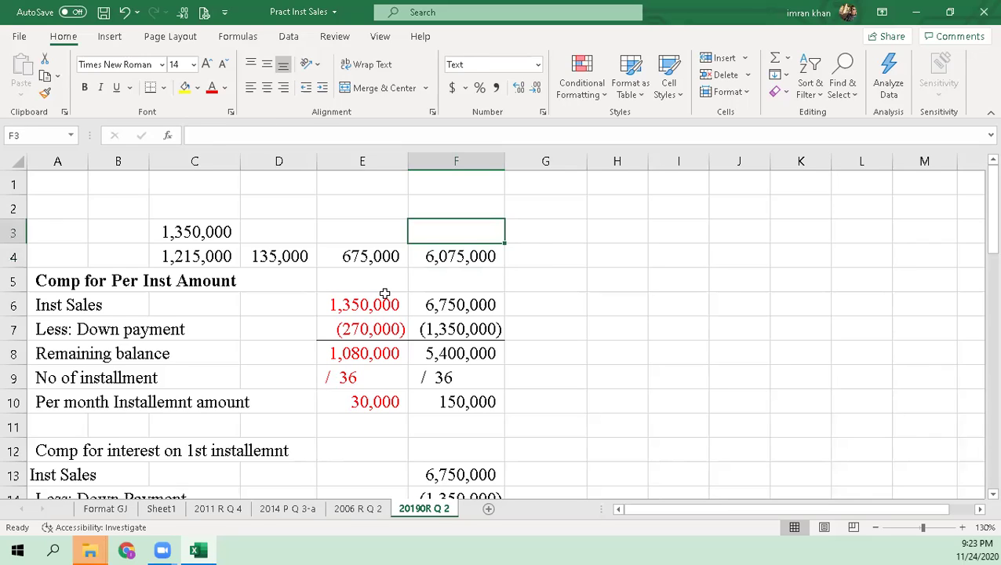
{"action": "key", "text": "Down"}
{"action": "key", "text": "Down"}
{"action": "key", "text": "Down"}
{"action": "key", "text": "Down"}
{"action": "key", "text": "Down"}
{"action": "key", "text": "Down"}
{"action": "key", "text": "Down"}
{"action": "key", "text": "Down"}
{"action": "key", "text": "Down"}
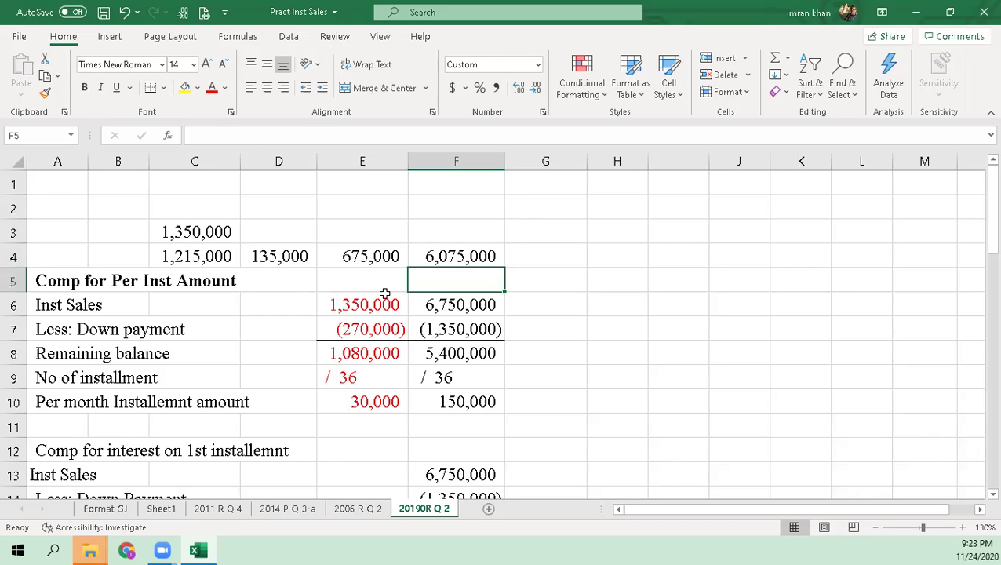
{"action": "key", "text": "Down"}
{"action": "key", "text": "Up"}
{"action": "key", "text": "Up"}
{"action": "key", "text": "Up"}
{"action": "key", "text": "Up"}
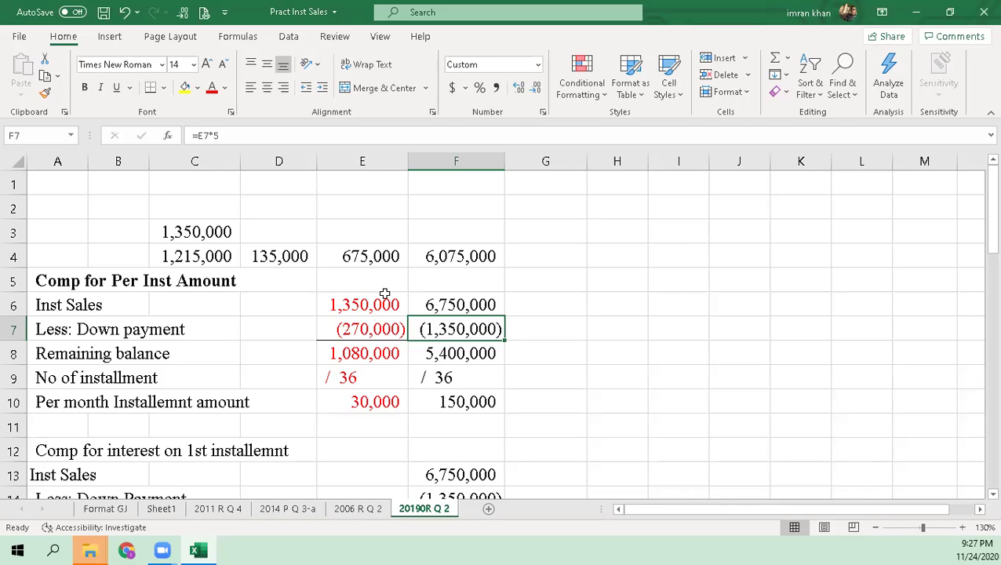
Check the 3rd month interest amount for December in F30
{"action": "scroll", "coordinate": [336, 357], "scroll_direction": "down", "scroll_amount": 4}
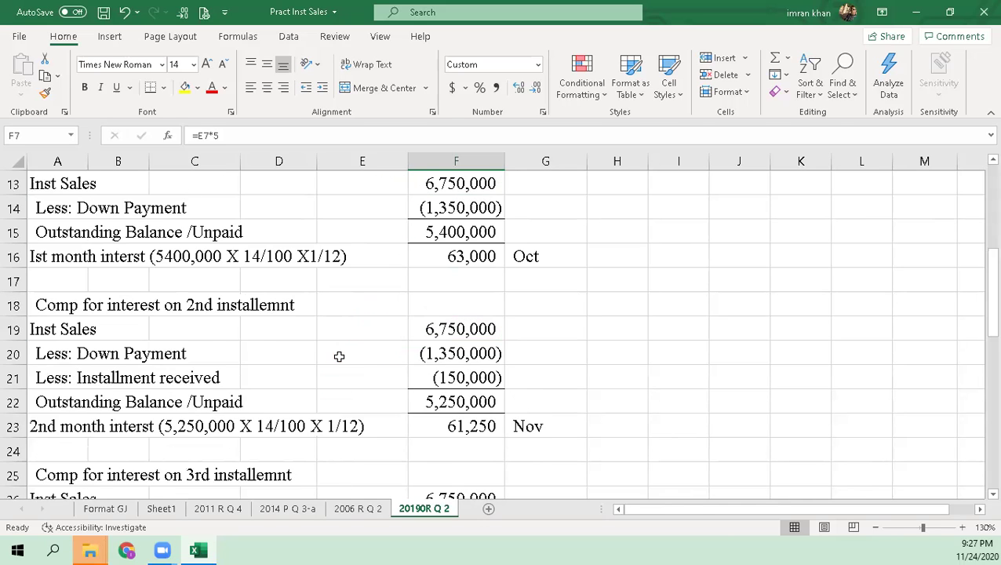
{"action": "scroll", "coordinate": [339, 356], "scroll_direction": "down", "scroll_amount": 2}
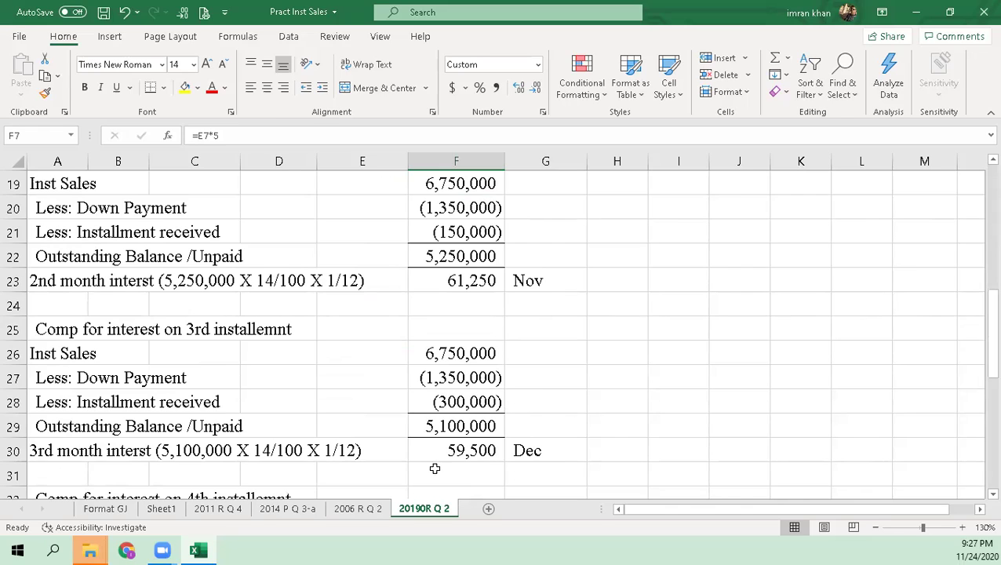
{"action": "left_click", "coordinate": [469, 447]}
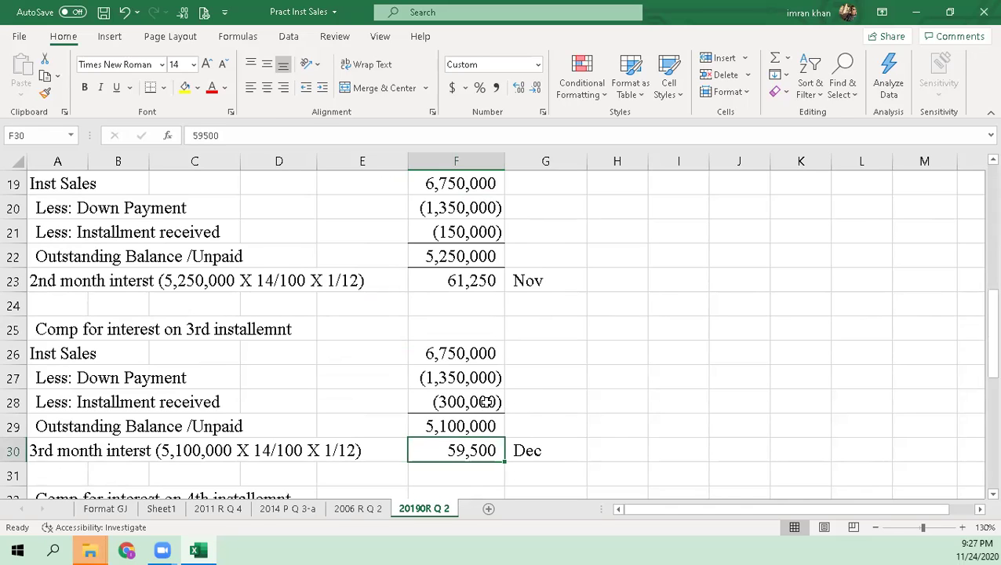